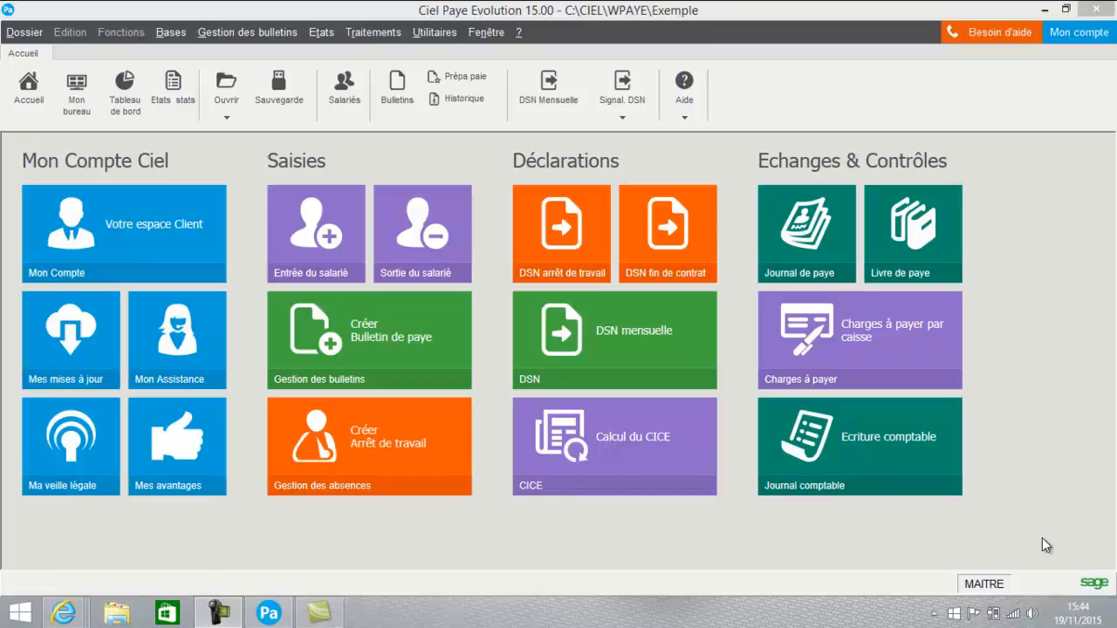
Create a new employee record with APPRENTI as both surname and first name, and fill in the employee's postal address
{"action": "left_click", "coordinate": [344, 87]}
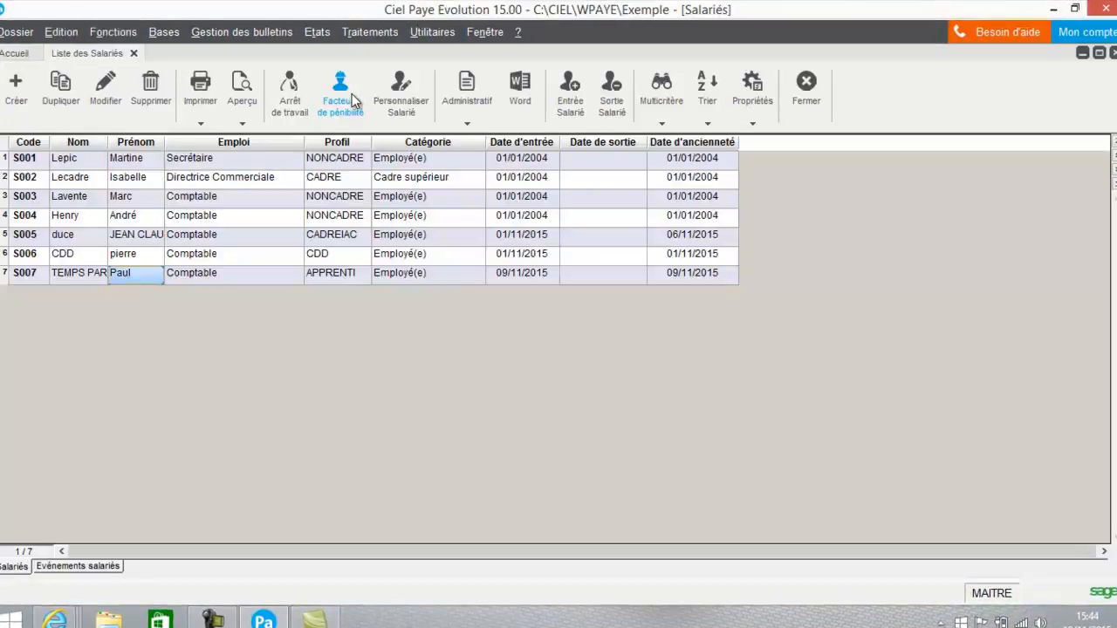
{"action": "left_click", "coordinate": [17, 98]}
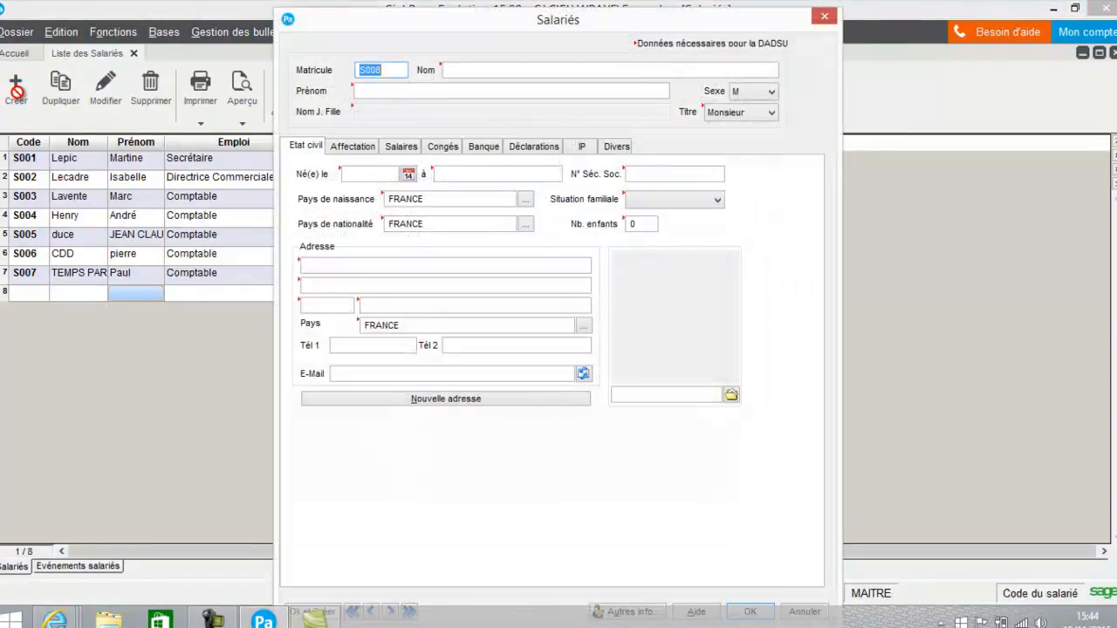
{"action": "left_click", "coordinate": [497, 71]}
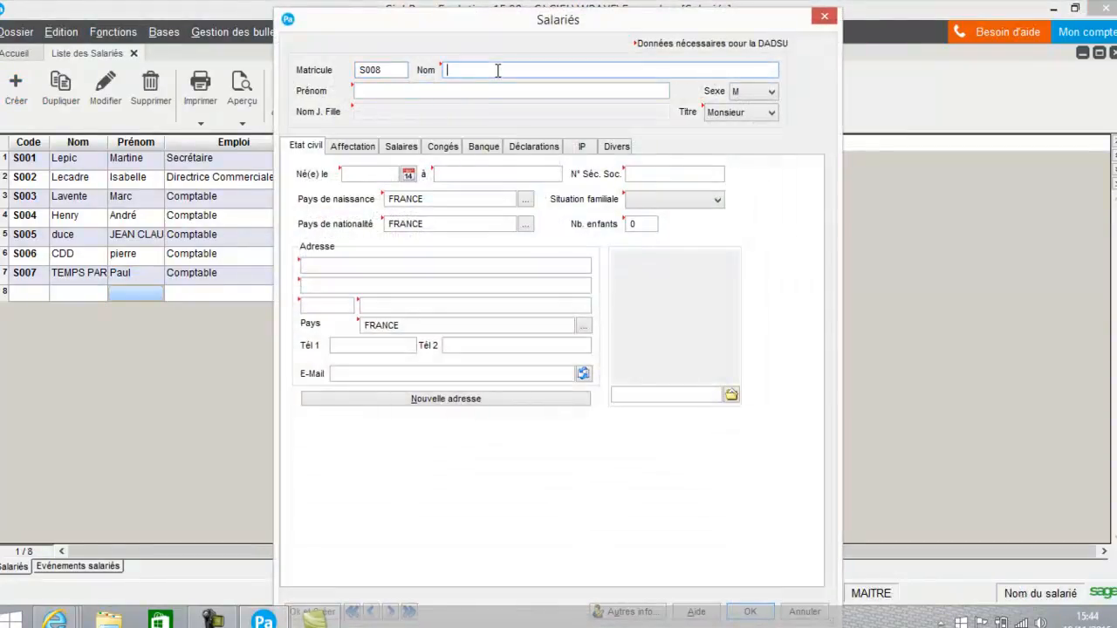
{"action": "type", "text": "APPRENTI"}
{"action": "key", "text": "Tab"}
{"action": "type", "text": "APPRENTI"}
{"action": "key", "text": "Tab"}
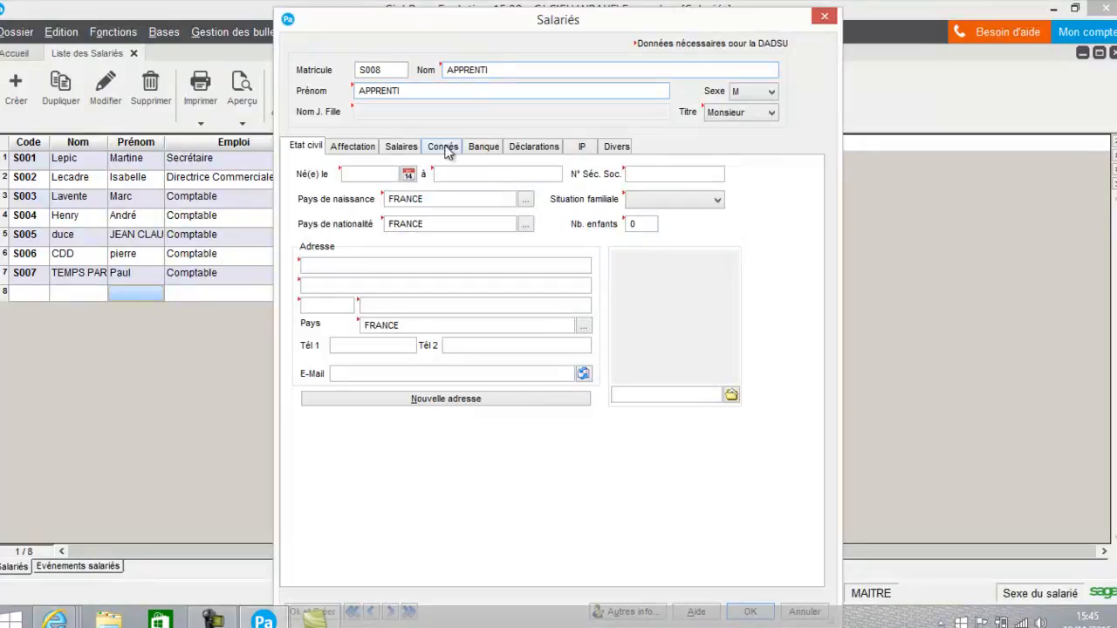
{"action": "left_click", "coordinate": [357, 260]}
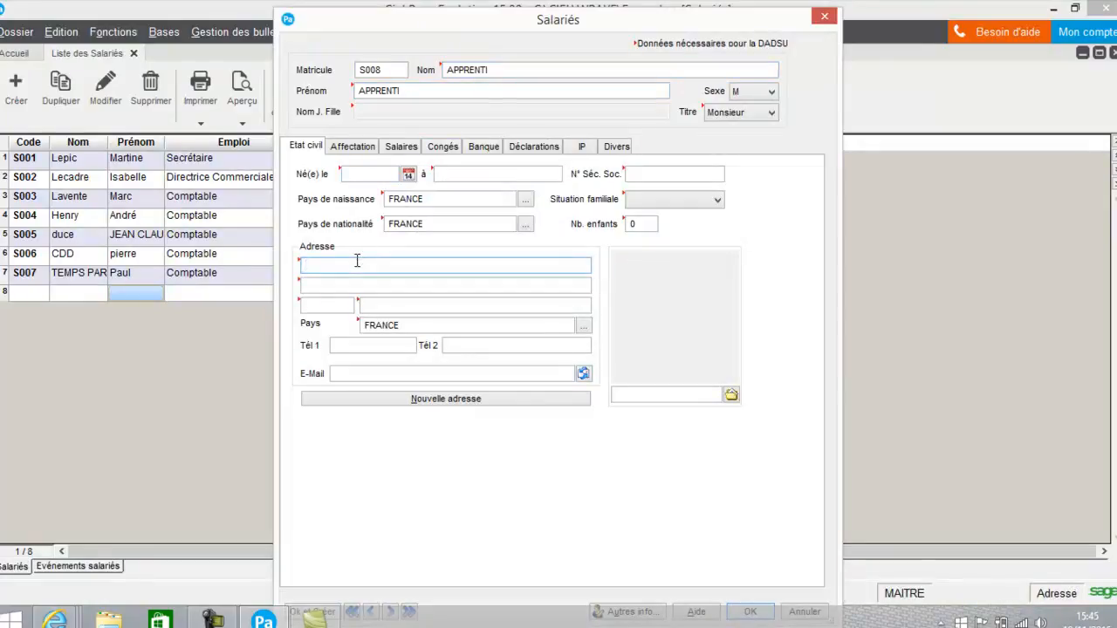
{"action": "type", "text": "2 RUE DU GARD"}
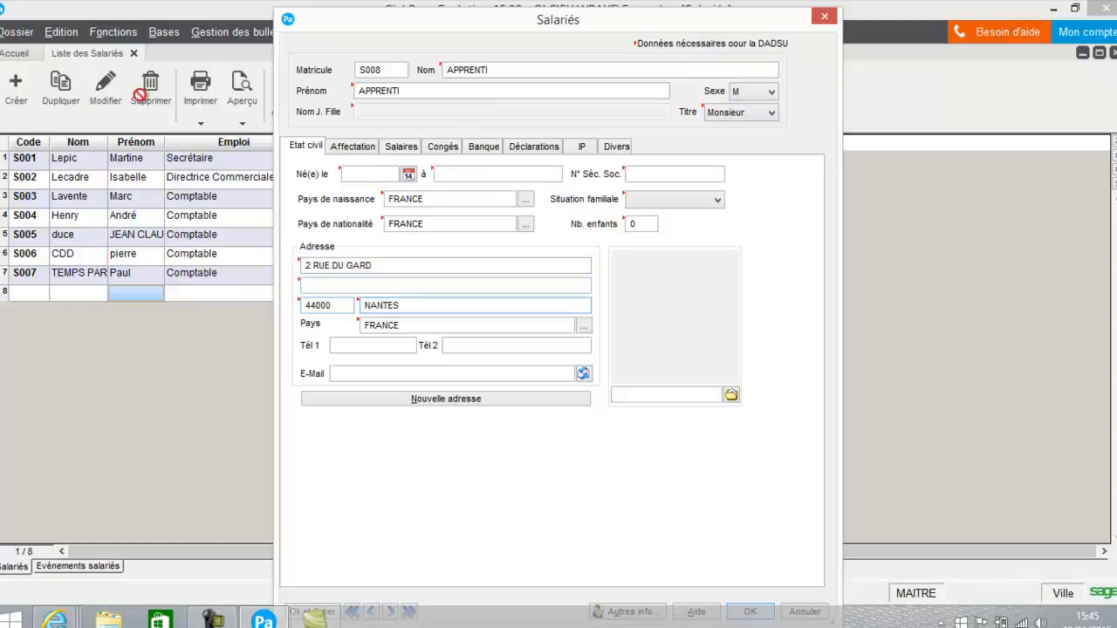
Assign the employee to Etablissement principal and set the job to Comptable
{"action": "left_click", "coordinate": [369, 150]}
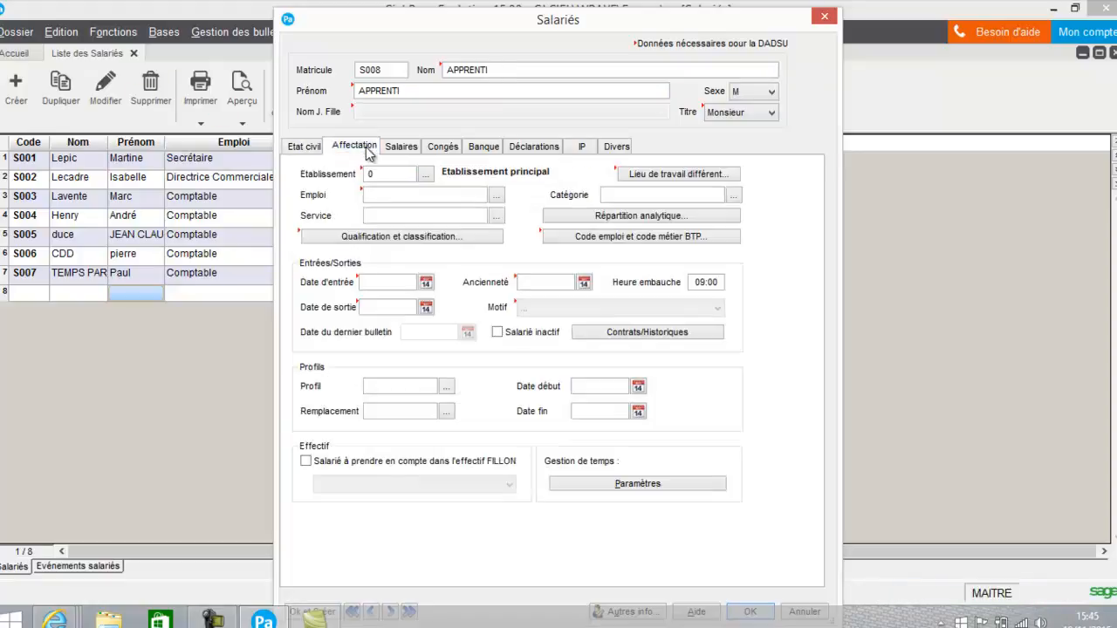
{"action": "left_click", "coordinate": [424, 174]}
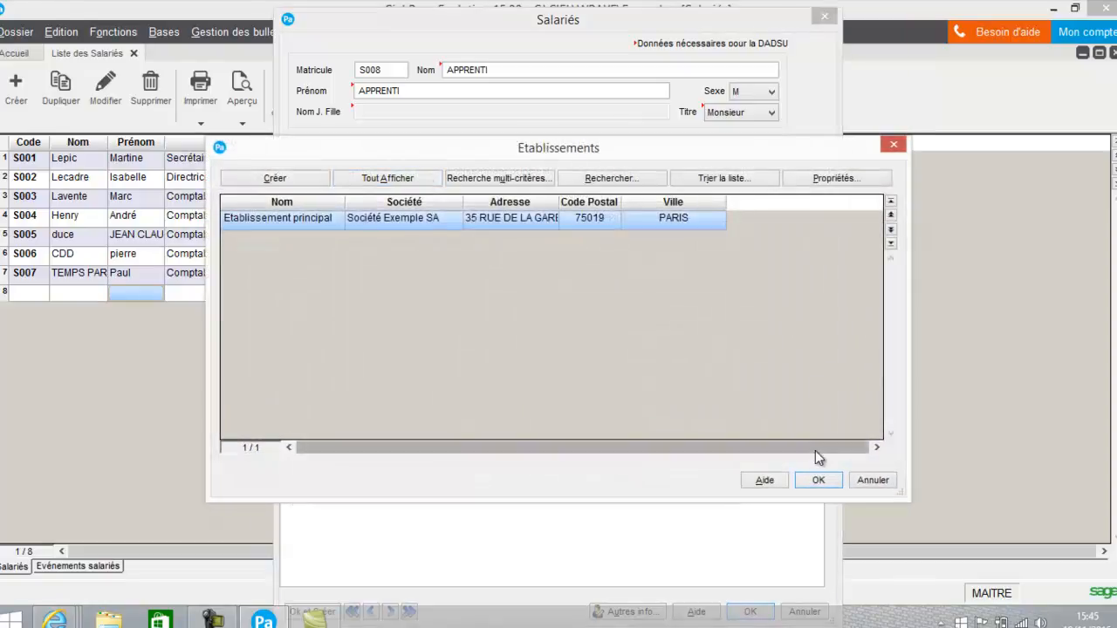
{"action": "left_click", "coordinate": [818, 480]}
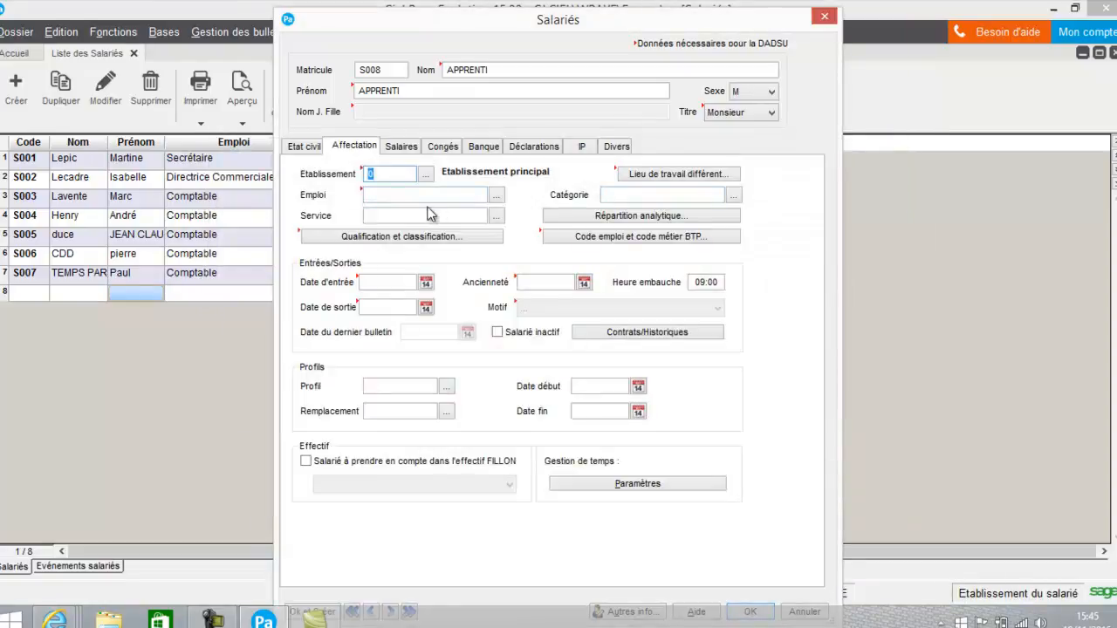
{"action": "left_click", "coordinate": [496, 195]}
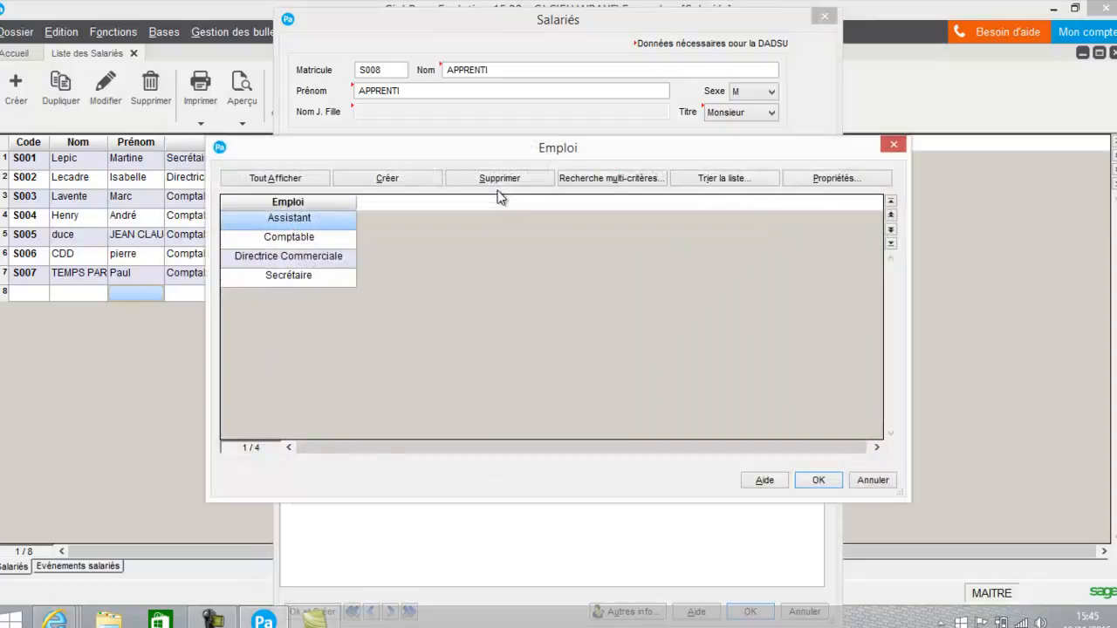
{"action": "left_click", "coordinate": [274, 241]}
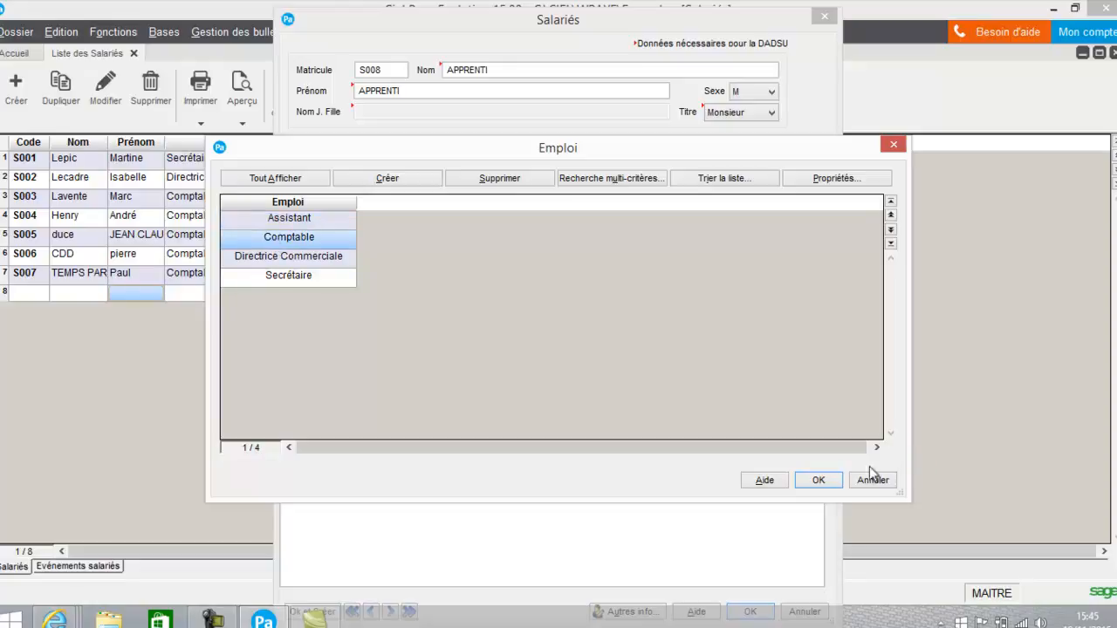
{"action": "left_click", "coordinate": [821, 481]}
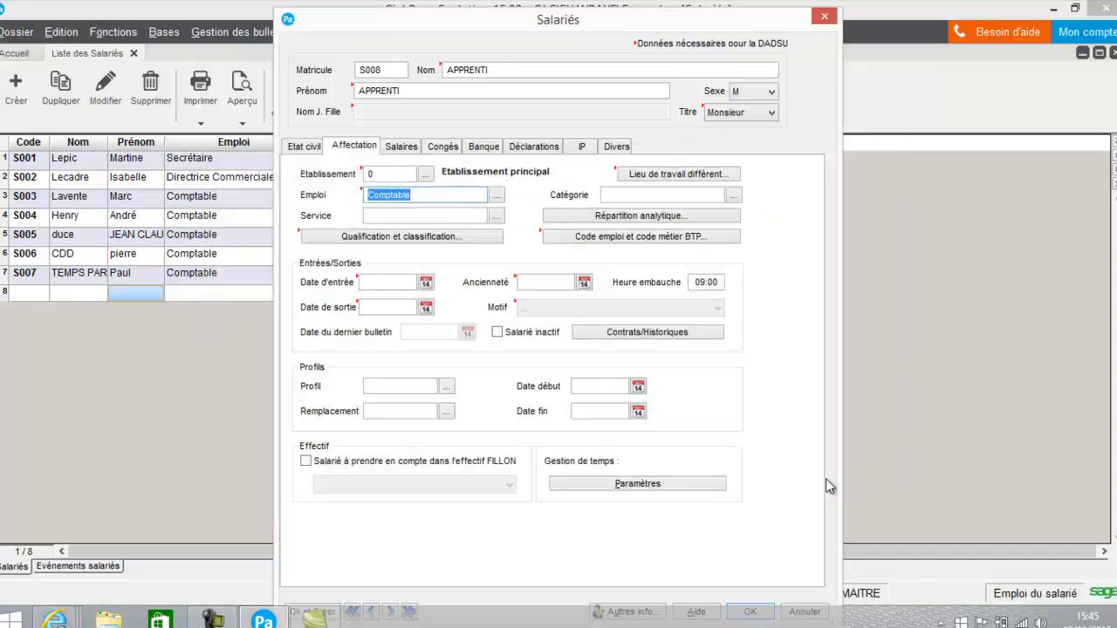
Review the employee's qualification and classification fields, and the job code and BTP trade code fields
{"action": "left_click", "coordinate": [416, 240]}
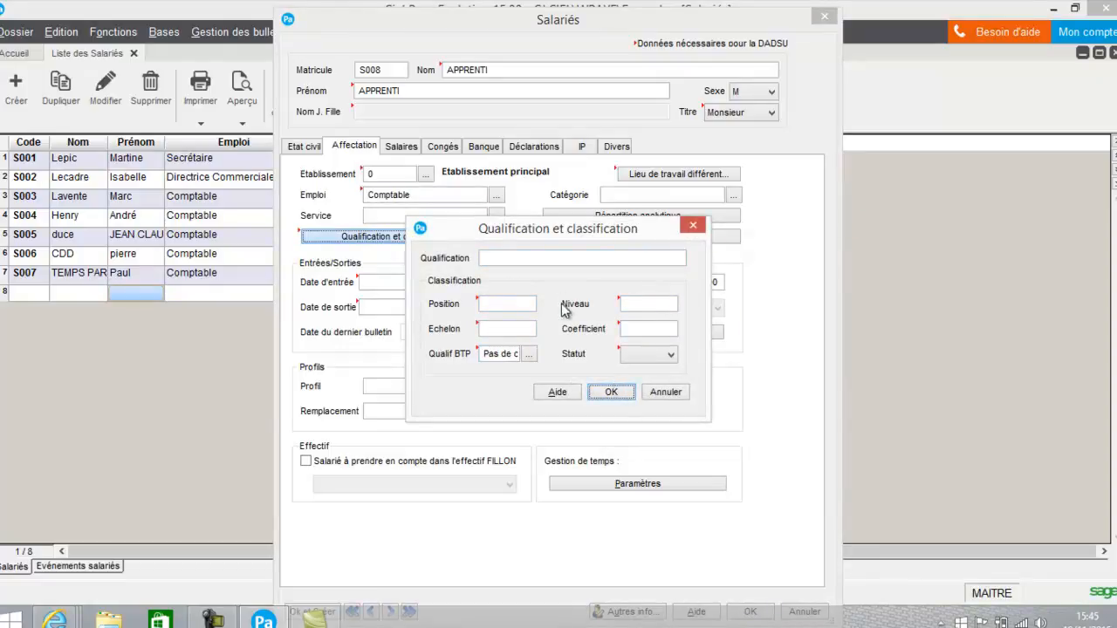
{"action": "left_click", "coordinate": [679, 394]}
{"action": "left_click", "coordinate": [655, 243]}
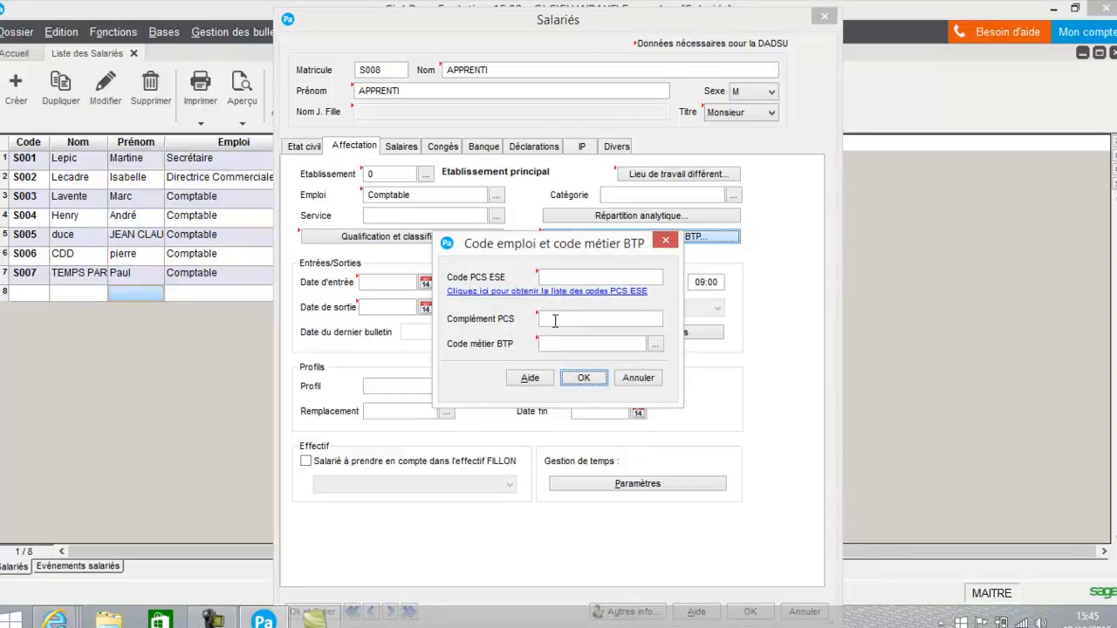
{"action": "left_click", "coordinate": [594, 377]}
Set the employee's entry date to 19/11/2015 and exit date to 18/05/2017
{"action": "left_click", "coordinate": [426, 285]}
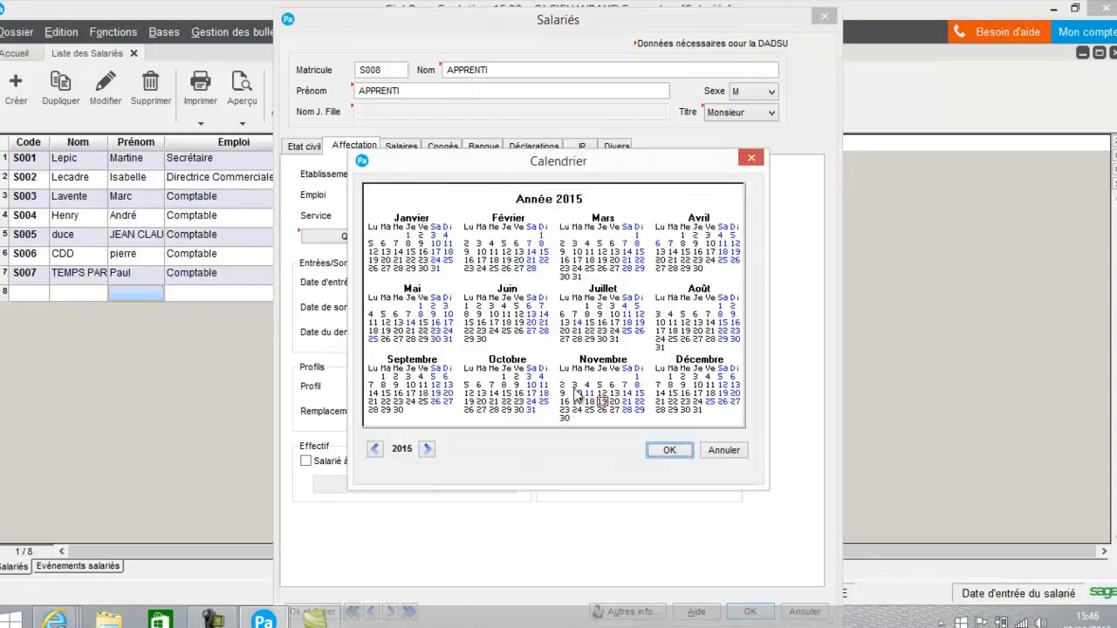
{"action": "left_click", "coordinate": [669, 451]}
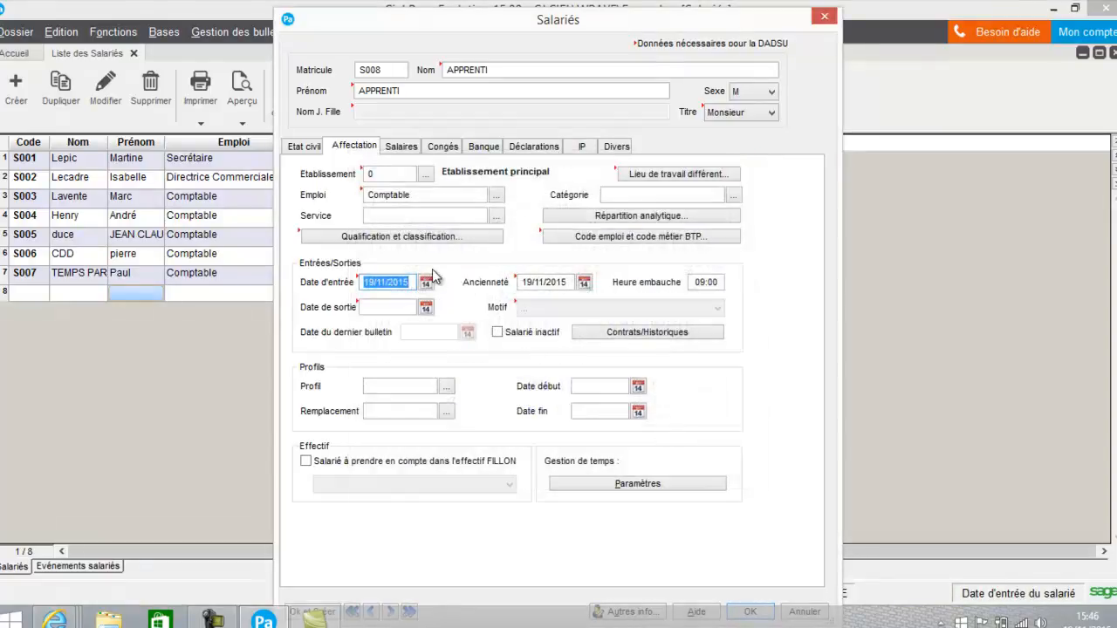
{"action": "left_click", "coordinate": [426, 308]}
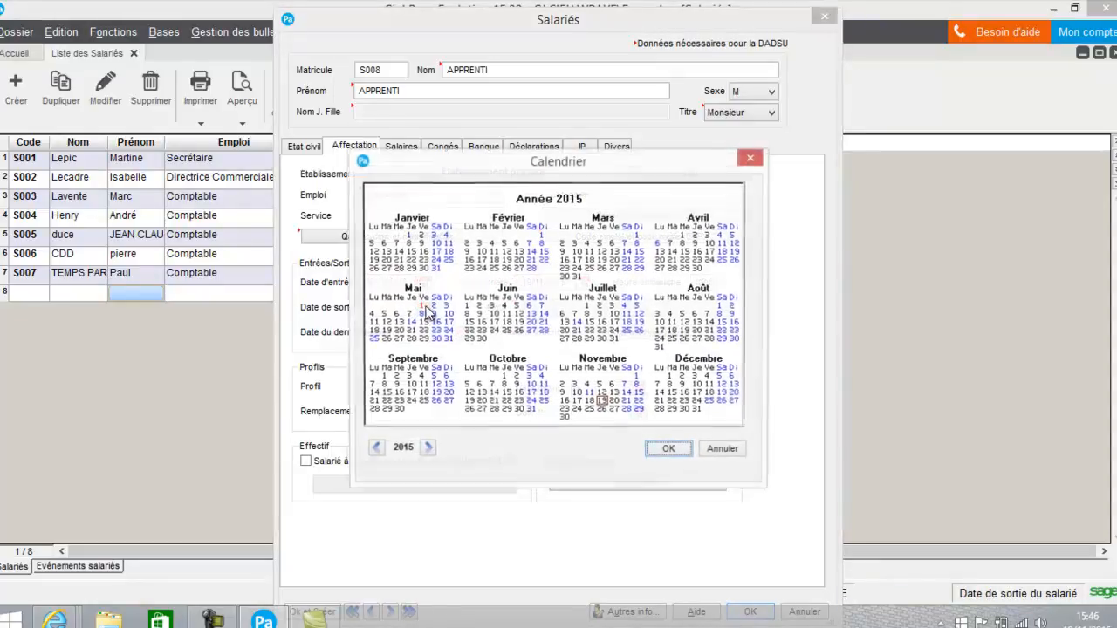
{"action": "left_click", "coordinate": [428, 448]}
{"action": "left_click", "coordinate": [427, 448]}
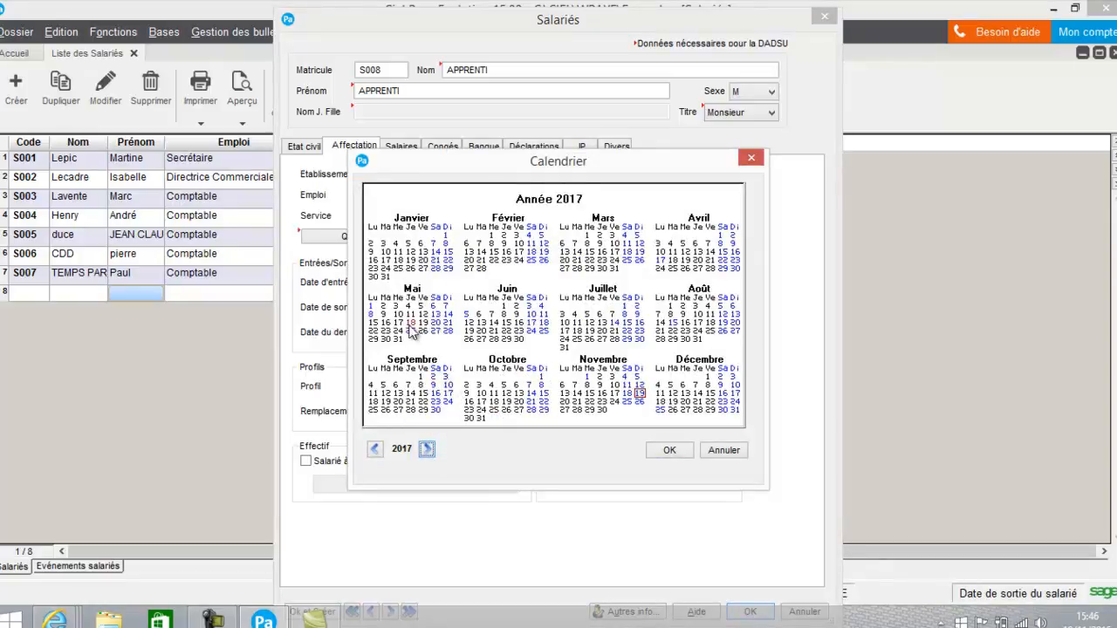
{"action": "left_click", "coordinate": [410, 323]}
{"action": "left_click", "coordinate": [669, 450]}
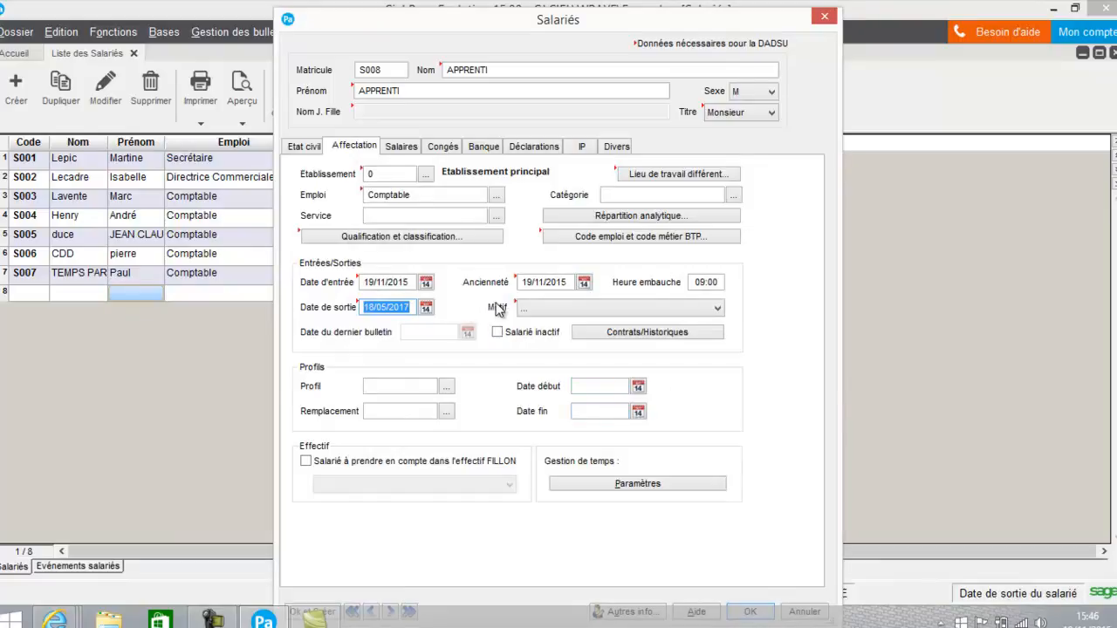
Assign the APPRENTI profile (Apprenti - 11 salariés) to the employee
{"action": "left_click", "coordinate": [446, 386]}
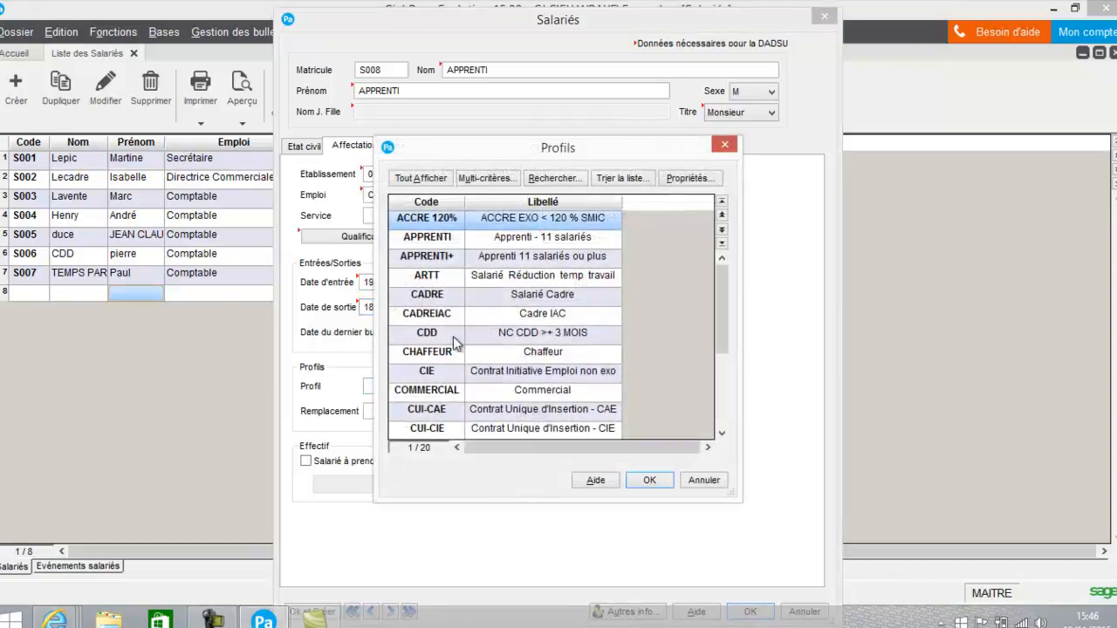
{"action": "left_click", "coordinate": [448, 240]}
{"action": "double_click", "coordinate": [448, 239]}
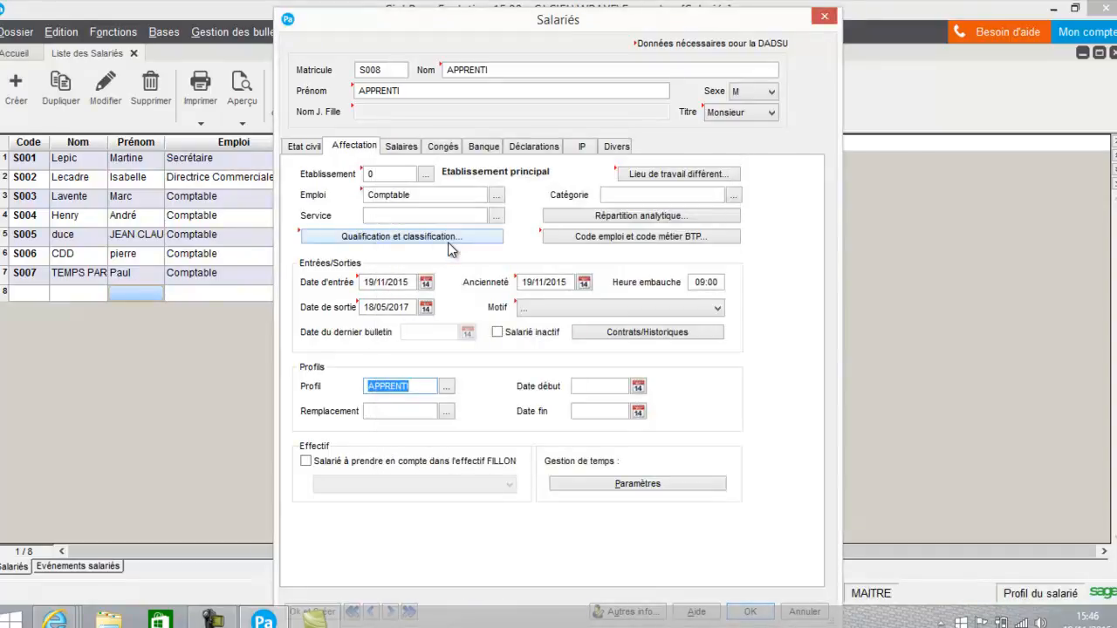
{"action": "left_click", "coordinate": [592, 386]}
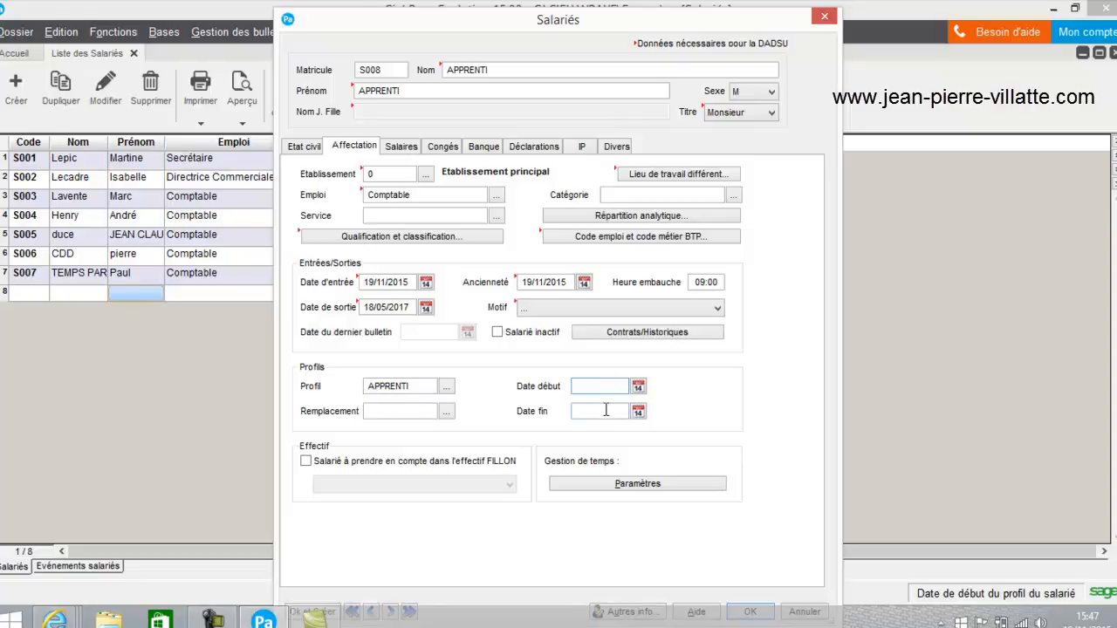
Set the employee's collective agreement to 3018, Bureaux d'études techniques, in the salary details
{"action": "left_click", "coordinate": [398, 148]}
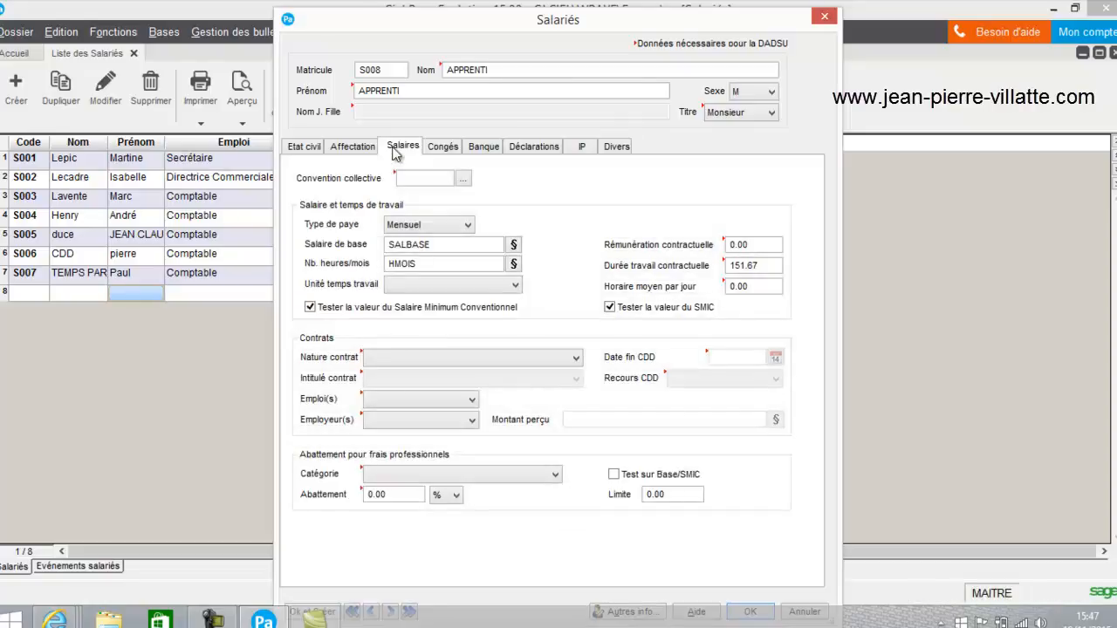
{"action": "left_click", "coordinate": [465, 179]}
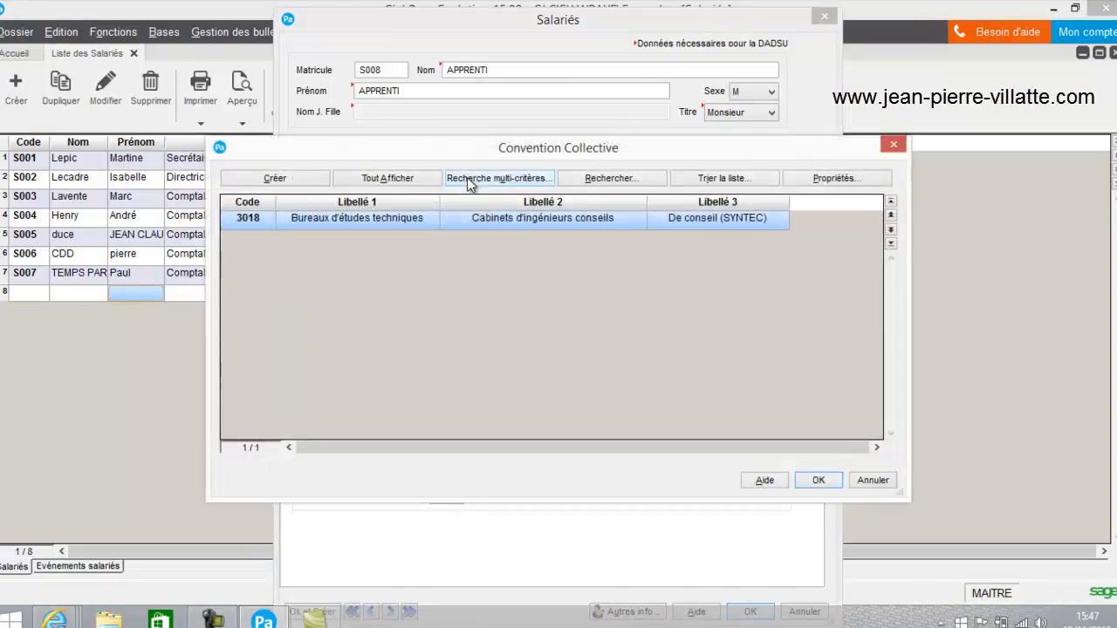
{"action": "double_click", "coordinate": [453, 220]}
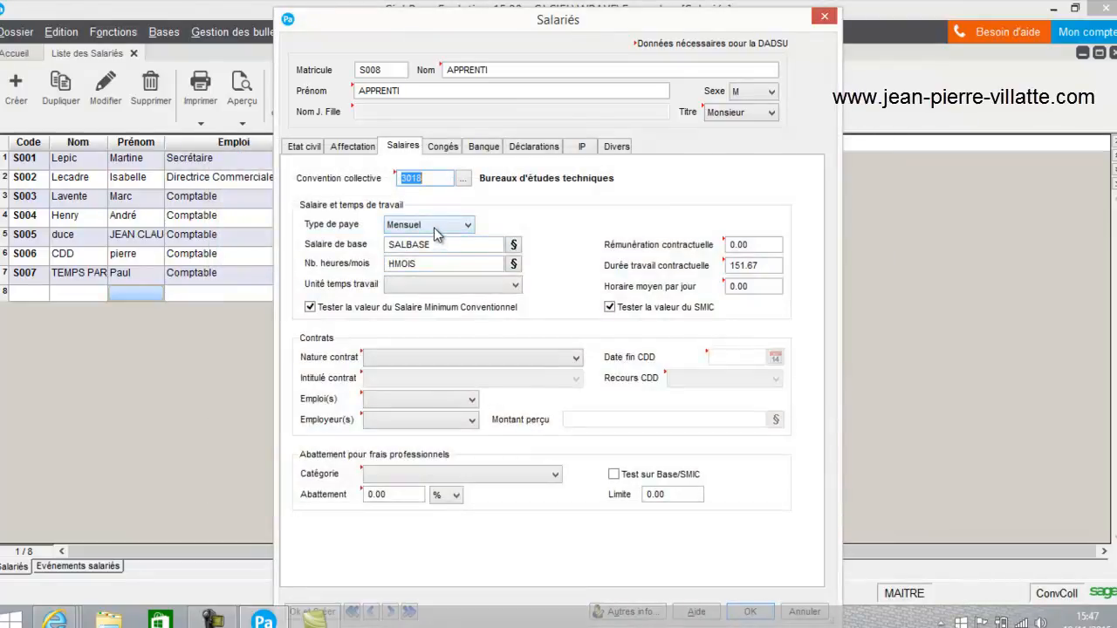
Set the pay type to Horaire and the average daily working hours to 7
{"action": "left_click", "coordinate": [434, 228]}
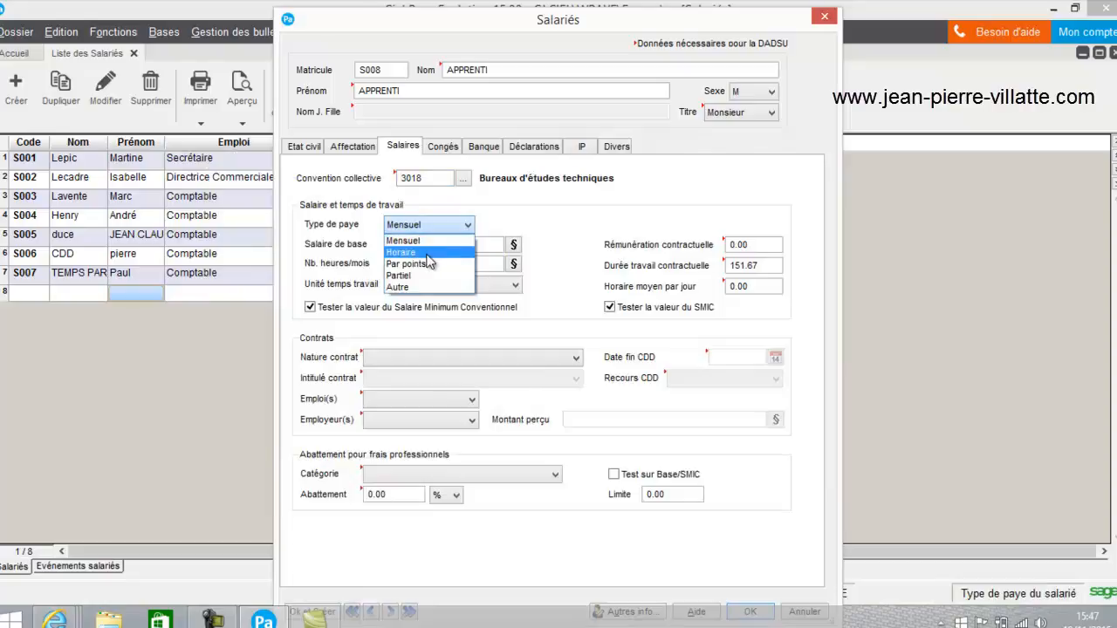
{"action": "left_click", "coordinate": [427, 253]}
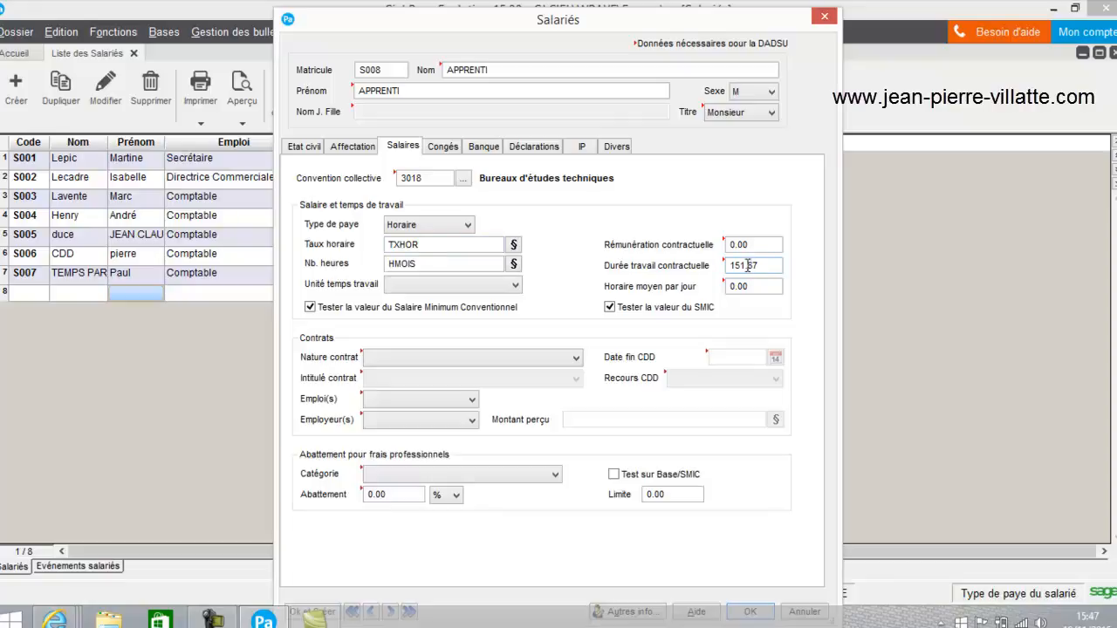
{"action": "left_click", "coordinate": [765, 287]}
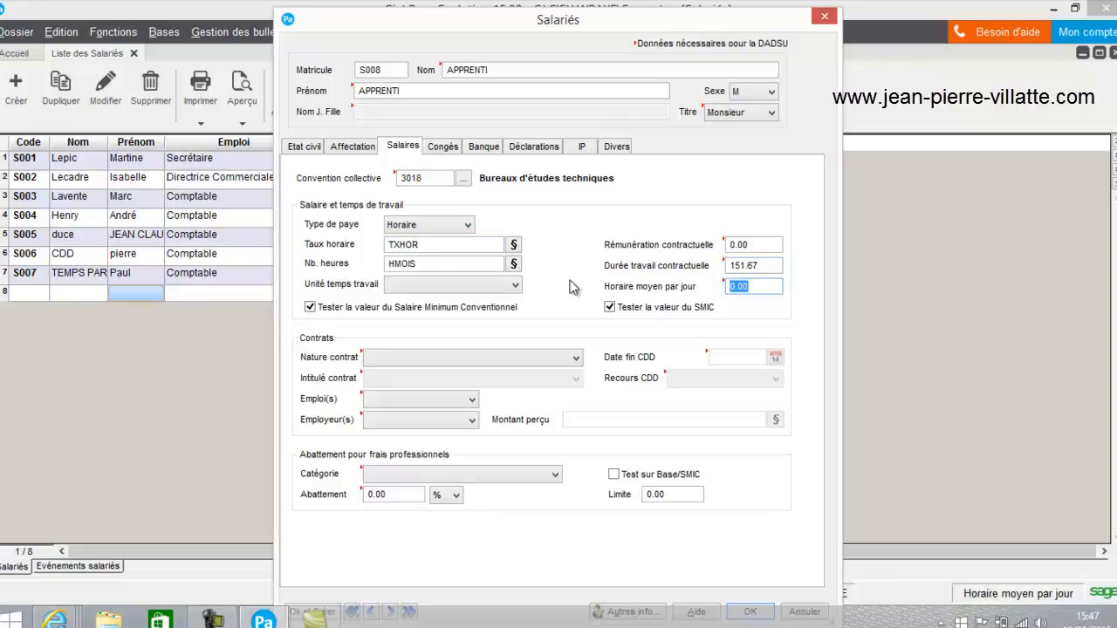
{"action": "type", "text": "7"}
{"action": "key", "text": "Tab"}
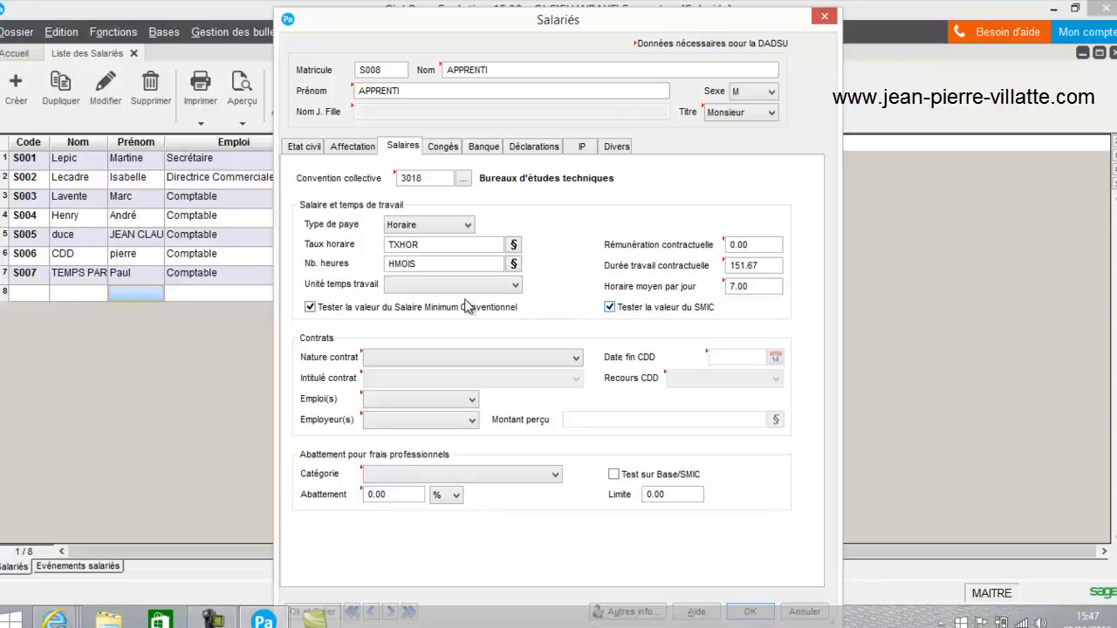
Set the contract nature to Contrat d'apprentissage and its title to Contrat d'Apprentissage entreprises artisanales ou de moins de 11 salariés (loi de 1979)
{"action": "left_click", "coordinate": [434, 355]}
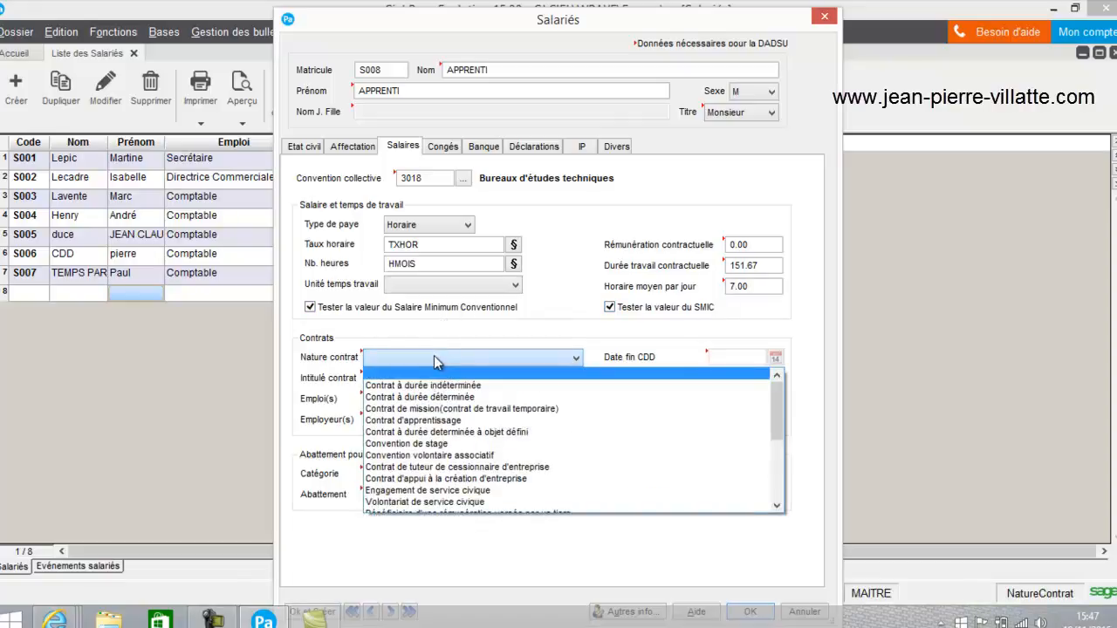
{"action": "left_click", "coordinate": [428, 421]}
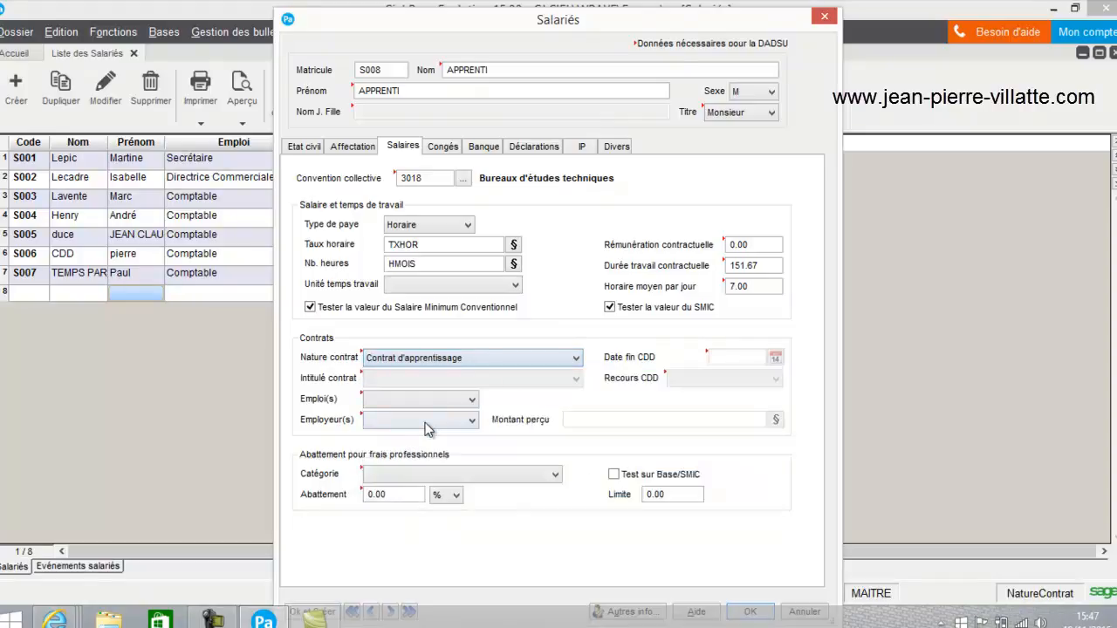
{"action": "left_click", "coordinate": [456, 378]}
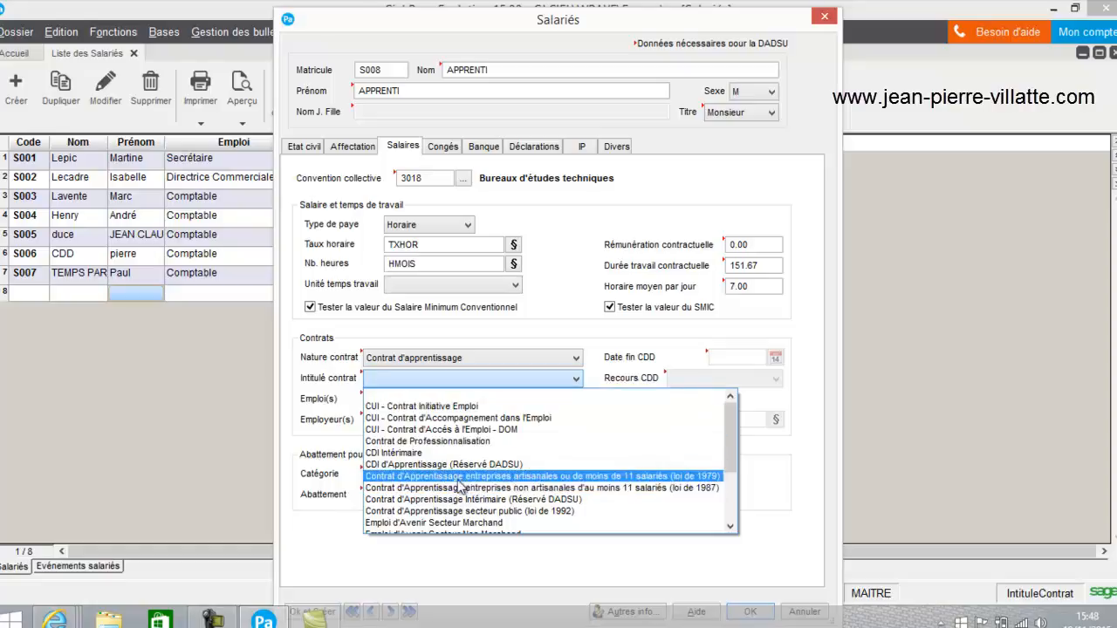
{"action": "left_click", "coordinate": [471, 477]}
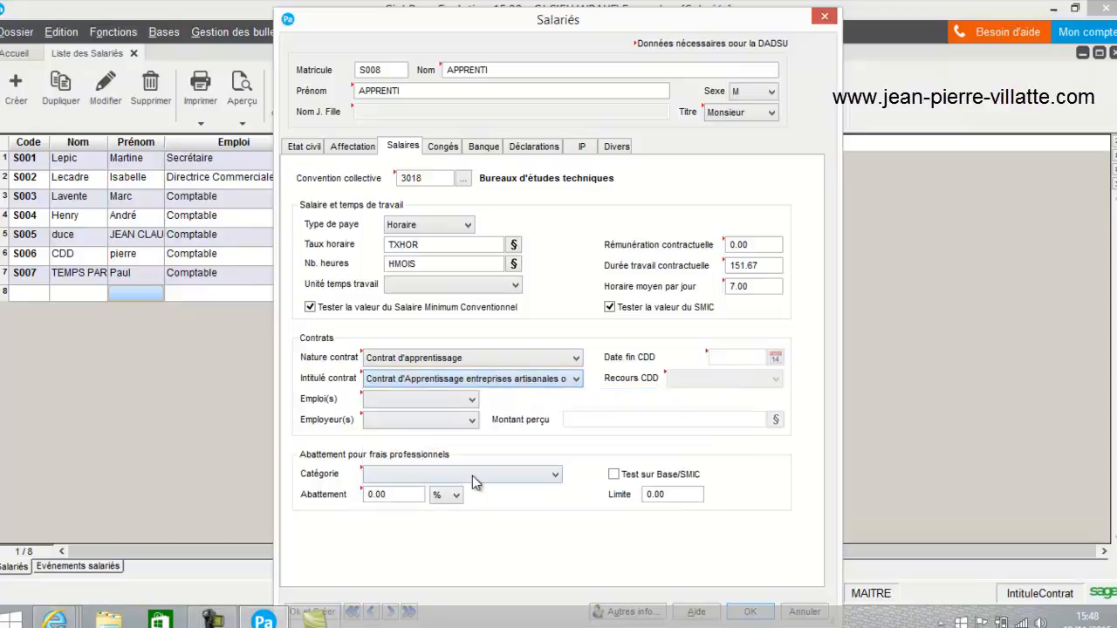
Set the contract's job situation to Emploi unique and its employer situation to Employeur unique
{"action": "left_click", "coordinate": [428, 398]}
{"action": "left_click", "coordinate": [425, 428]}
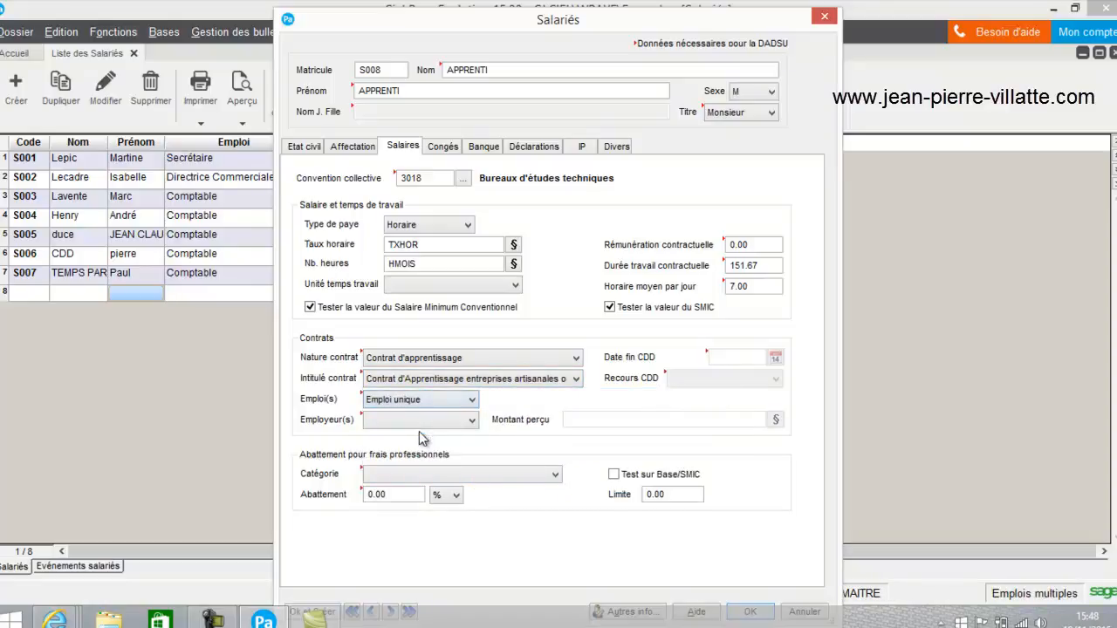
{"action": "left_click", "coordinate": [428, 422]}
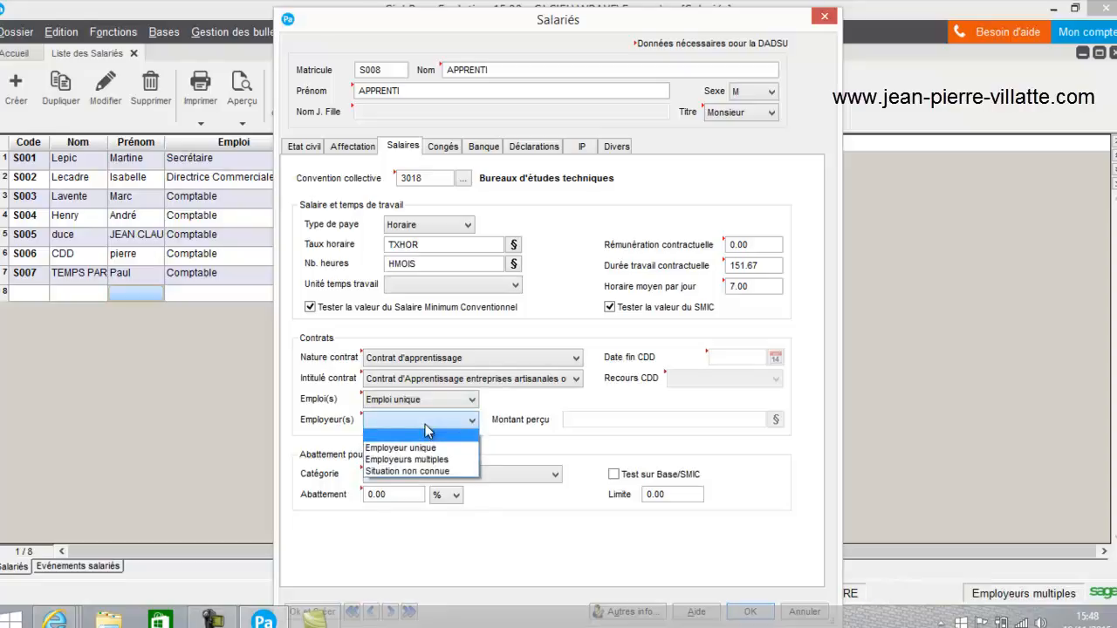
{"action": "left_click", "coordinate": [427, 449]}
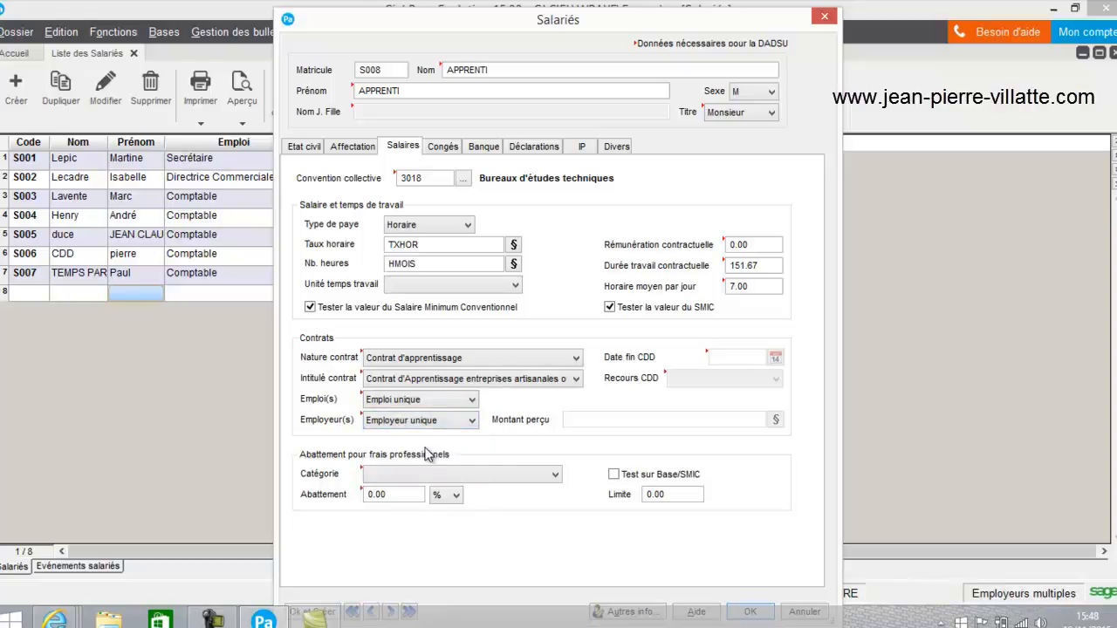
In the employee's declaration details, set the activity to Salarié non concerné and the work mode to Temps plein
{"action": "left_click", "coordinate": [454, 146]}
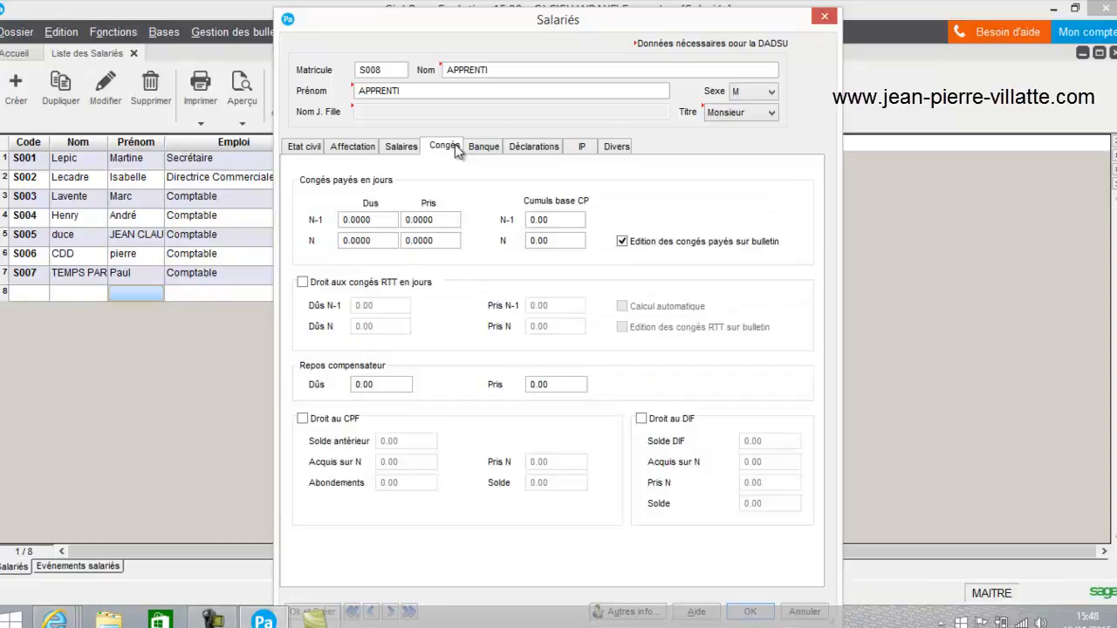
{"action": "left_click", "coordinate": [482, 150]}
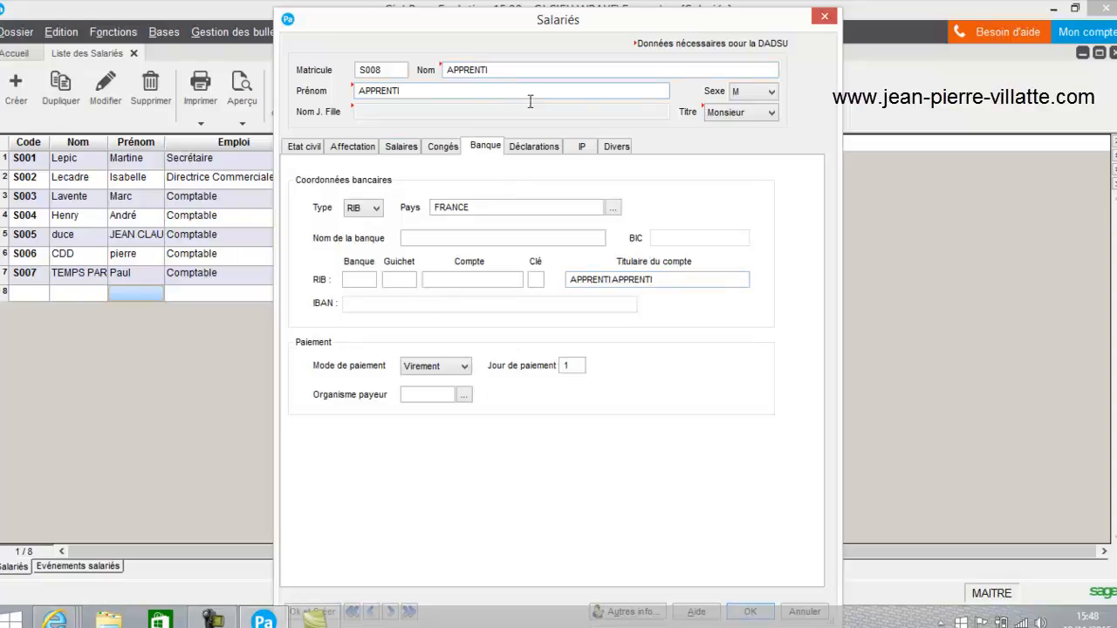
{"action": "left_click", "coordinate": [541, 147]}
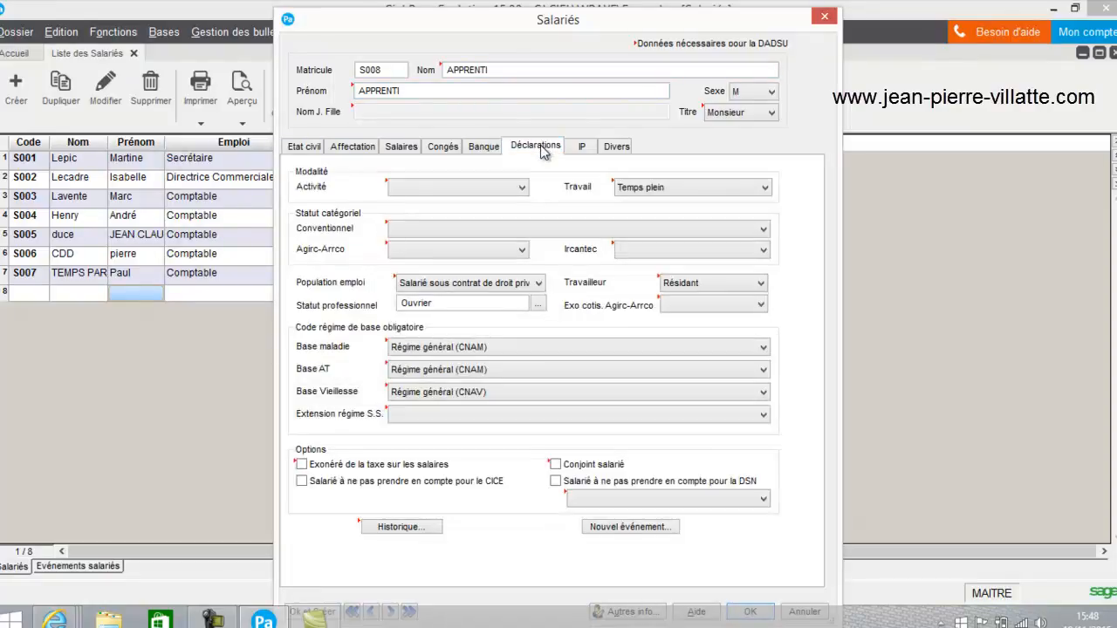
{"action": "left_click", "coordinate": [497, 189]}
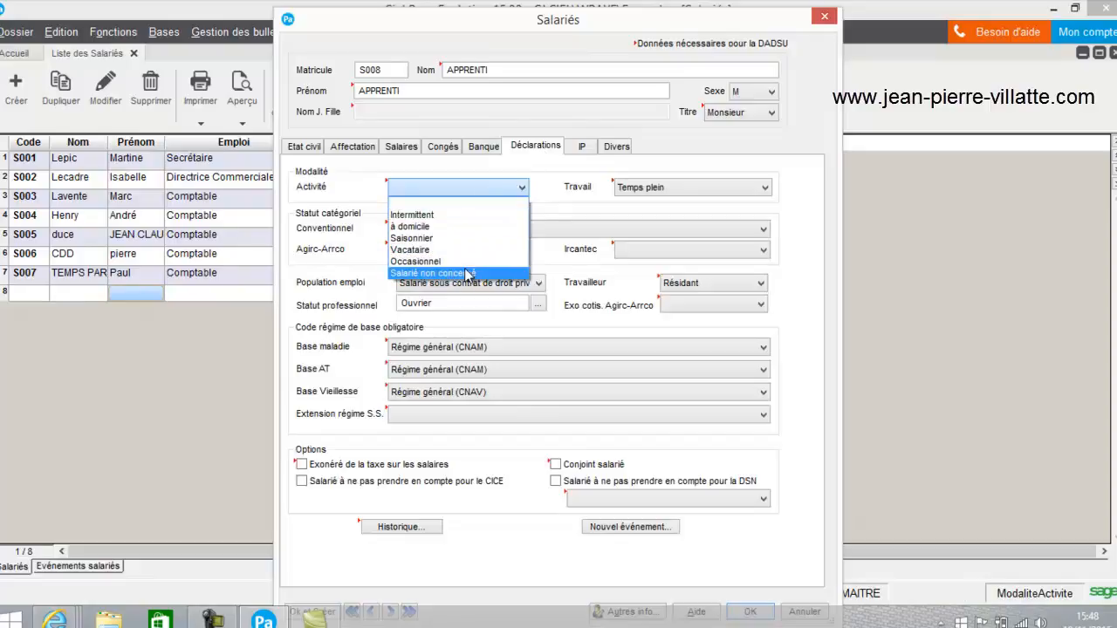
{"action": "left_click", "coordinate": [468, 278]}
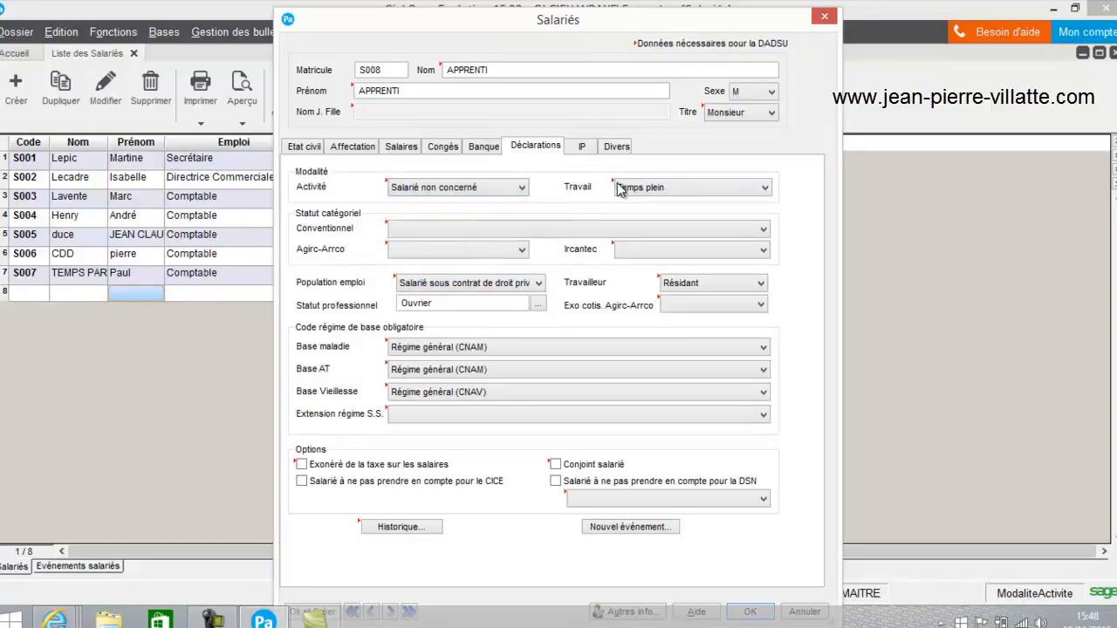
{"action": "left_click", "coordinate": [661, 188]}
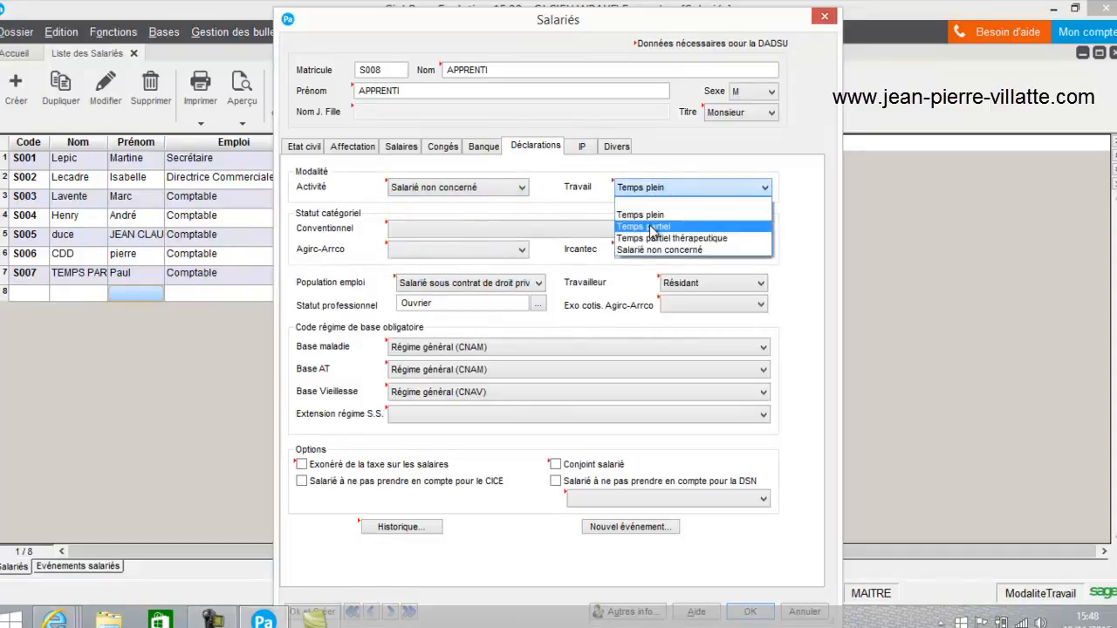
{"action": "left_click", "coordinate": [653, 219]}
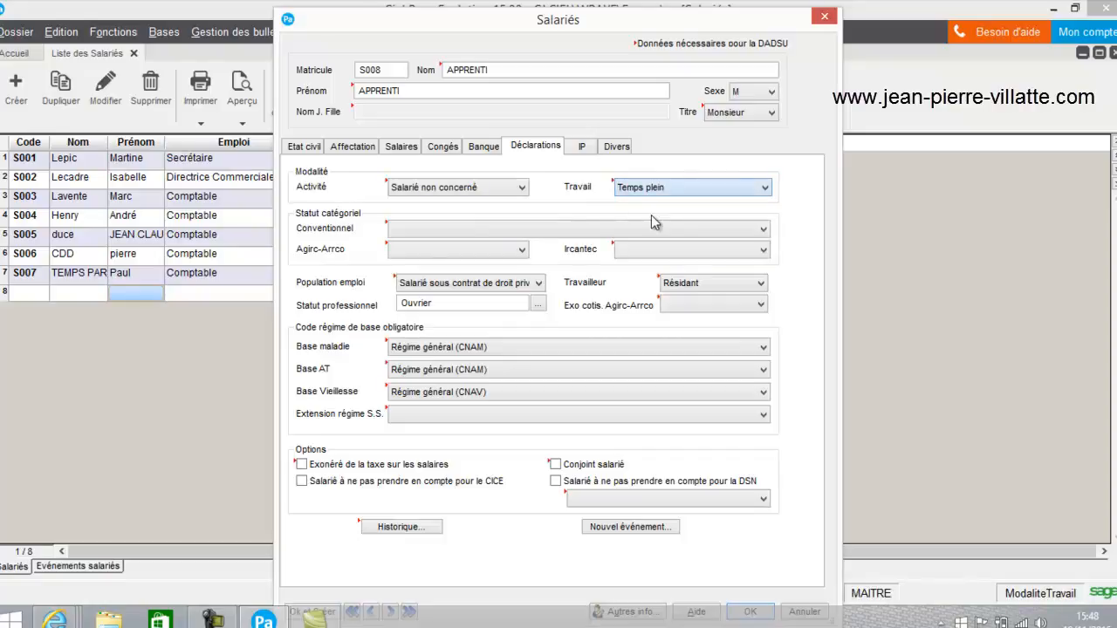
Set the conventional category status to Employé administratif d'entreprise, de commerce, agent de service and the Agirc-Arrco status to Non cadre
{"action": "left_click", "coordinate": [516, 231]}
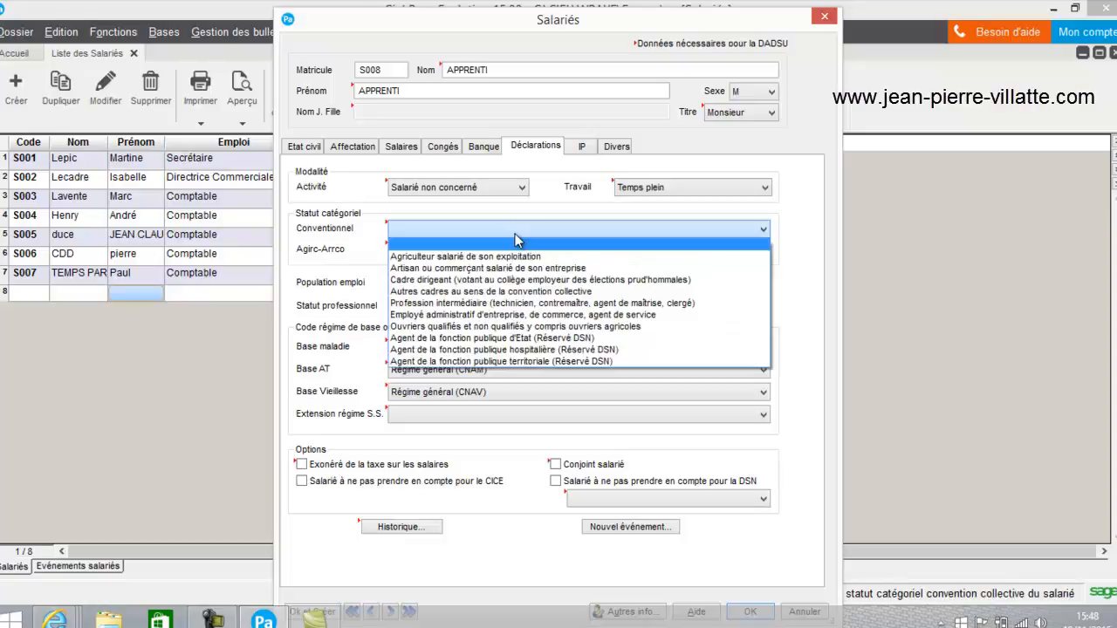
{"action": "left_click", "coordinate": [515, 315]}
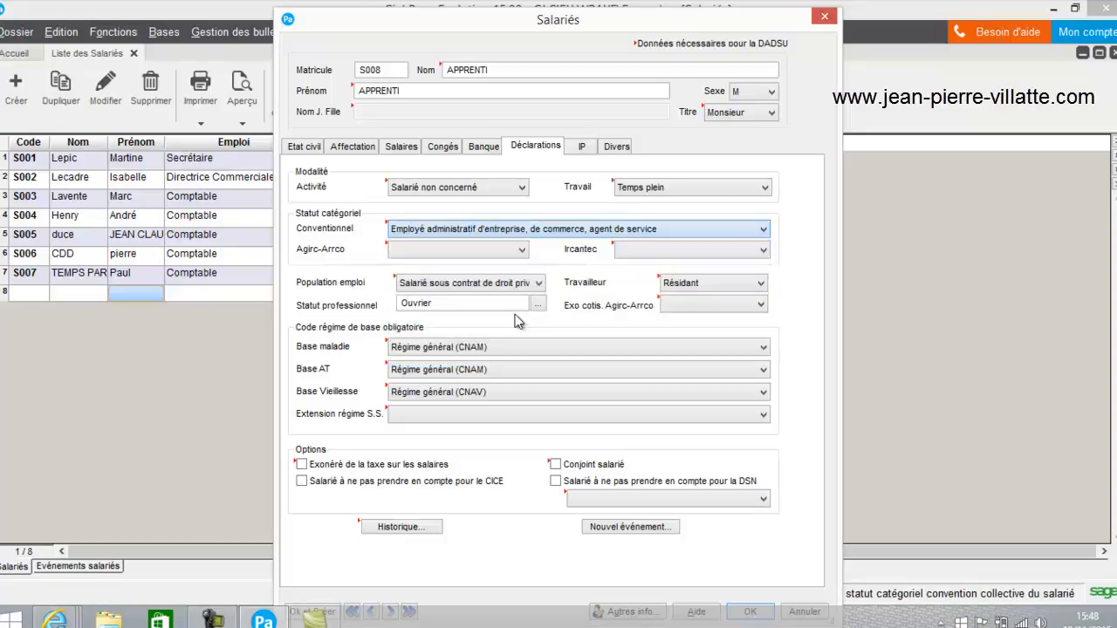
{"action": "left_click", "coordinate": [479, 249]}
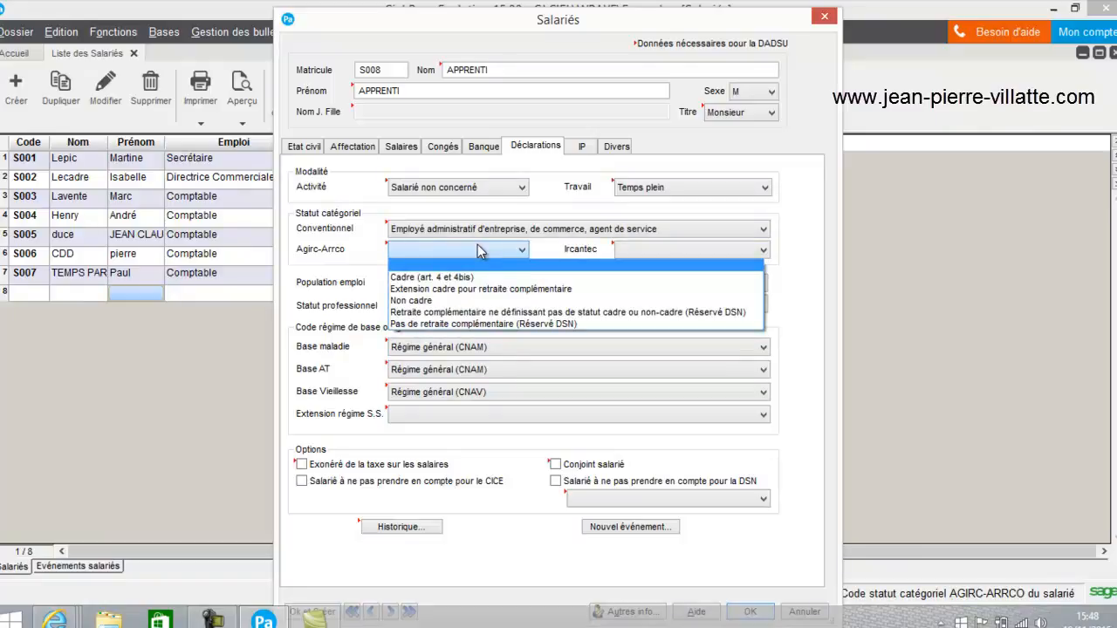
{"action": "left_click", "coordinate": [445, 301]}
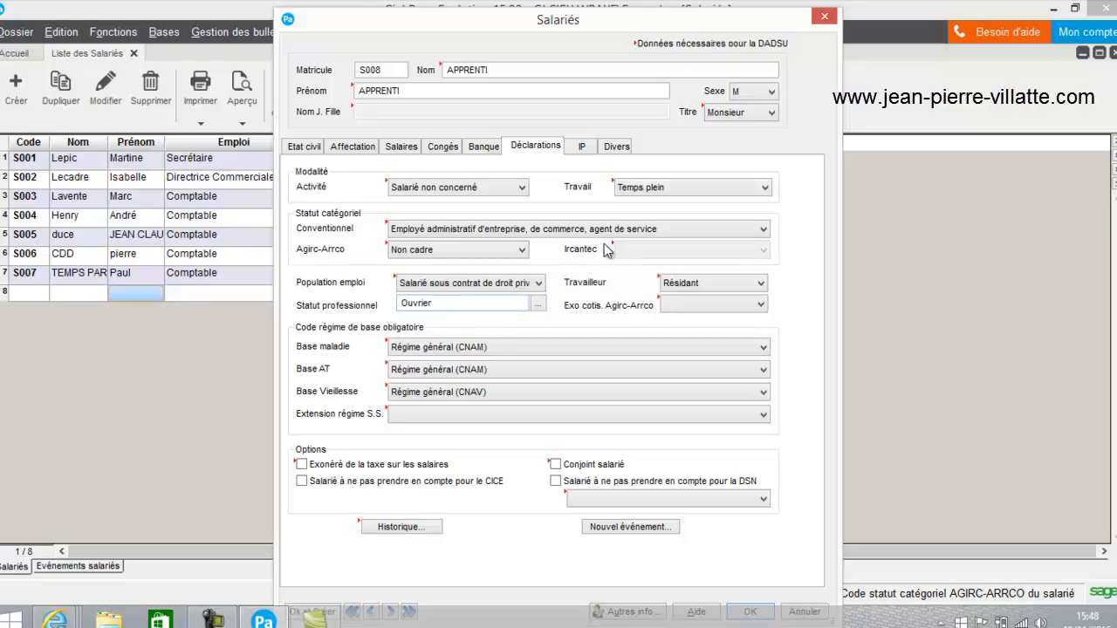
Set the employee's professional status to Employé under Secteur Privé
{"action": "left_click", "coordinate": [545, 303]}
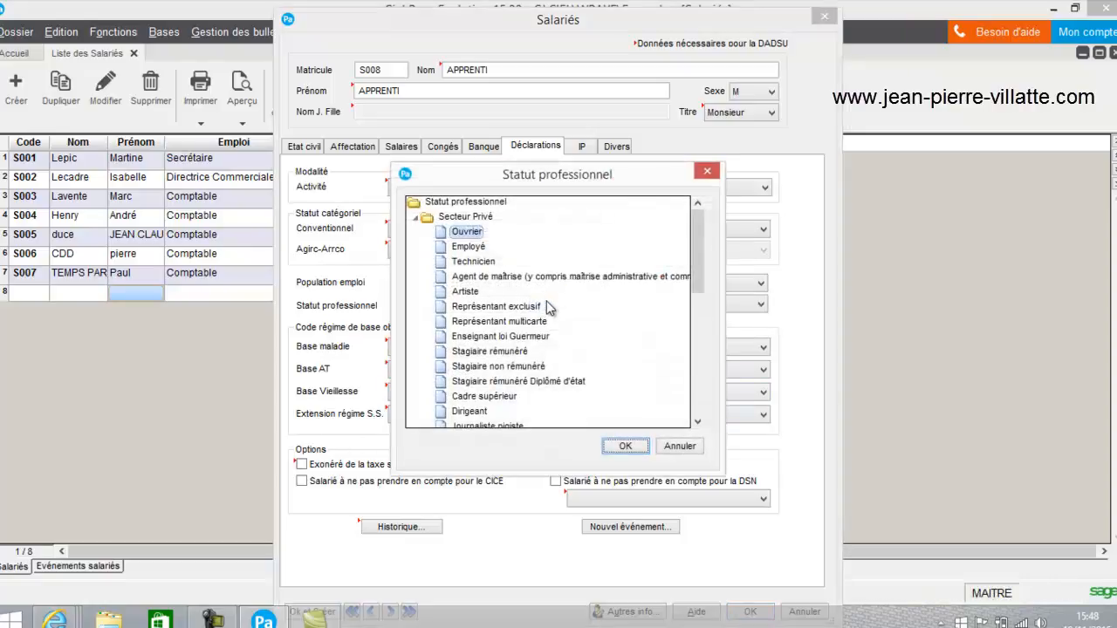
{"action": "left_click", "coordinate": [502, 248]}
{"action": "left_click", "coordinate": [630, 449]}
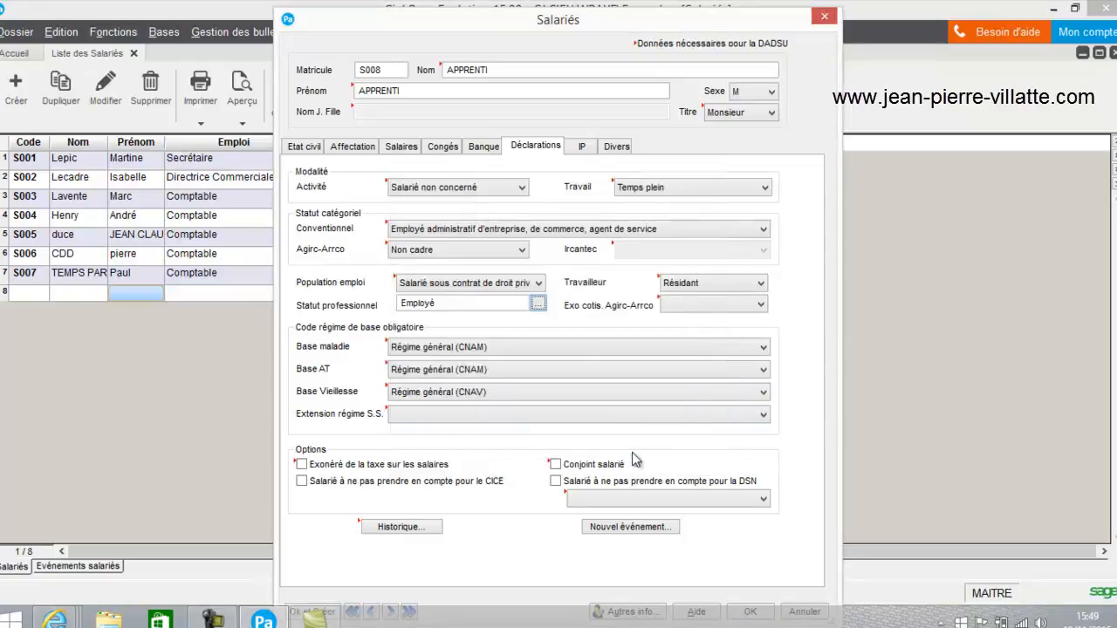
Review the apprentice's IP contracts and miscellaneous details, and save the employee record
{"action": "left_click", "coordinate": [581, 144]}
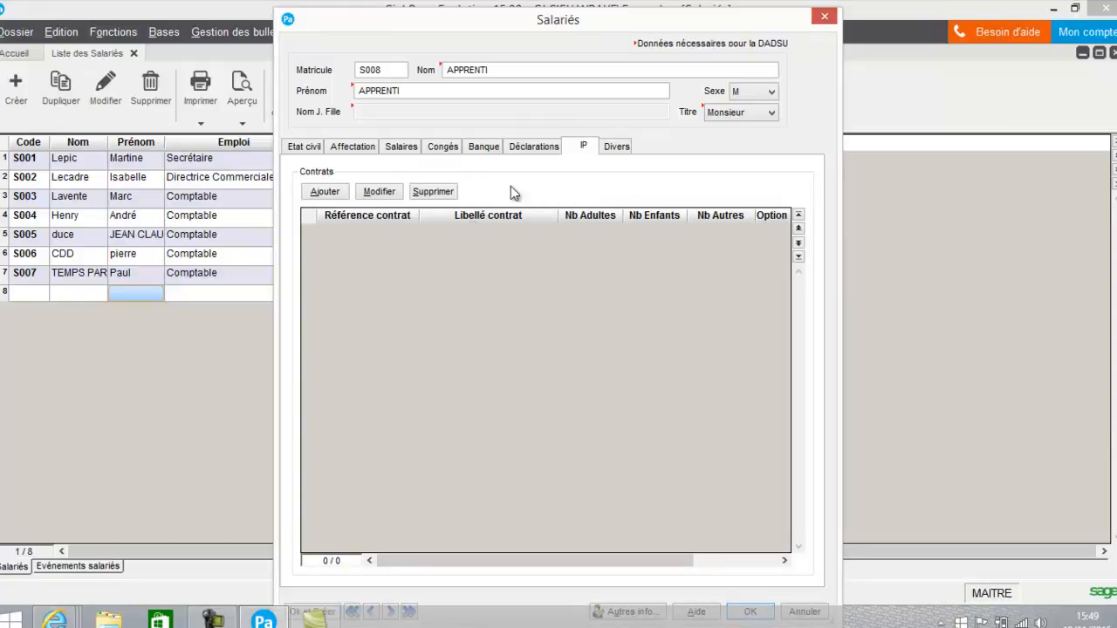
{"action": "left_click", "coordinate": [612, 147]}
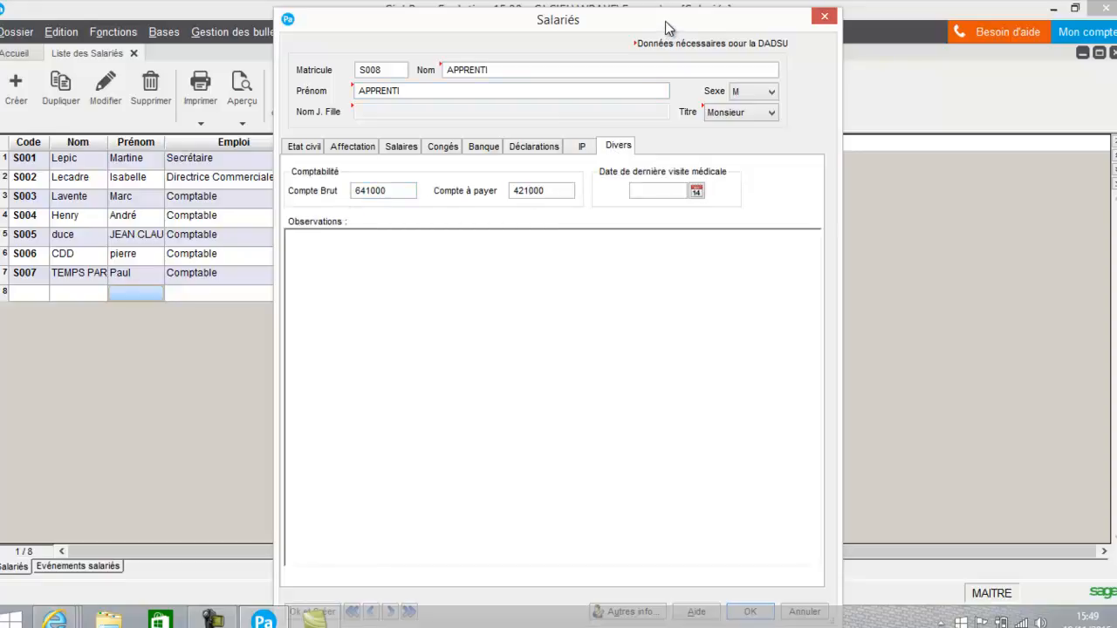
{"action": "left_click_drag", "start_coordinate": [669, 27], "coordinate": [669, 8]}
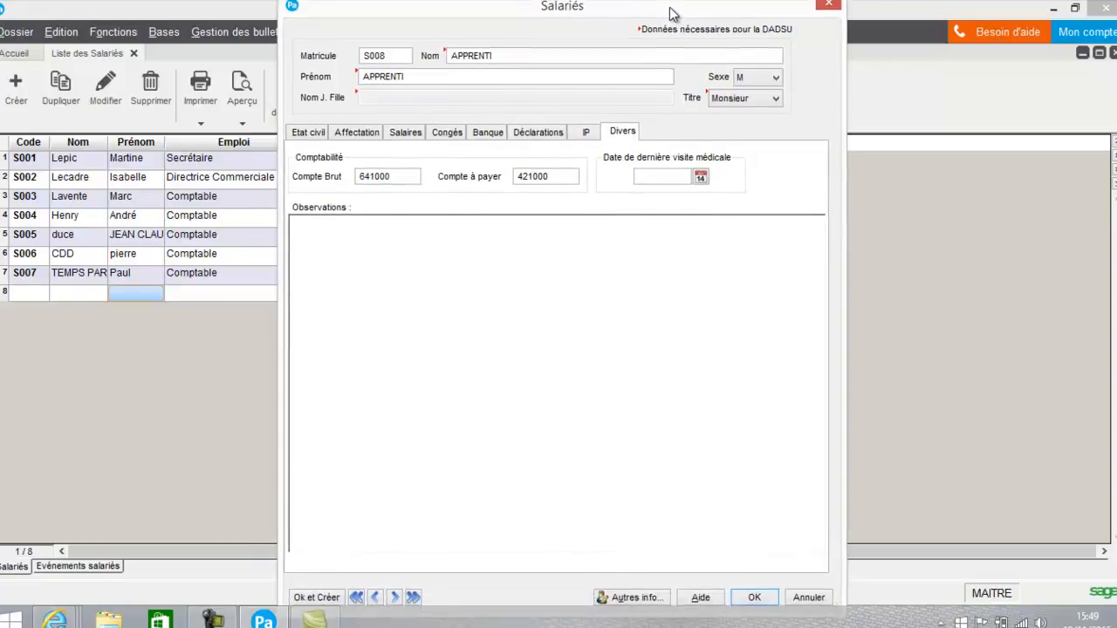
{"action": "left_click", "coordinate": [760, 601]}
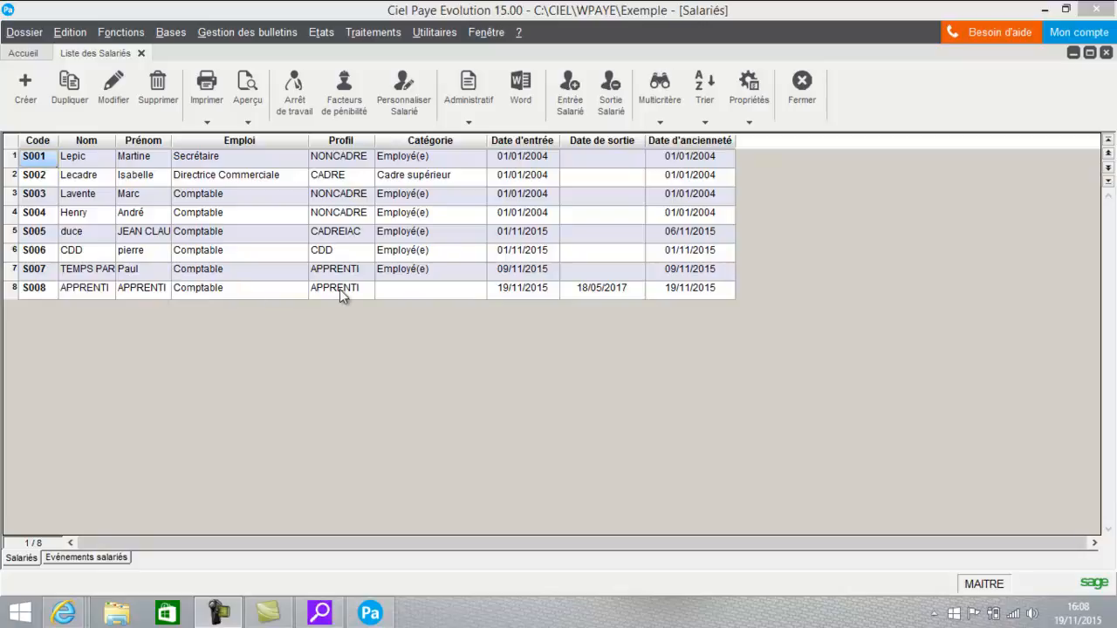
Open the list of payslips and show only those for Novembre
{"action": "left_click", "coordinate": [265, 32]}
{"action": "left_click", "coordinate": [264, 56]}
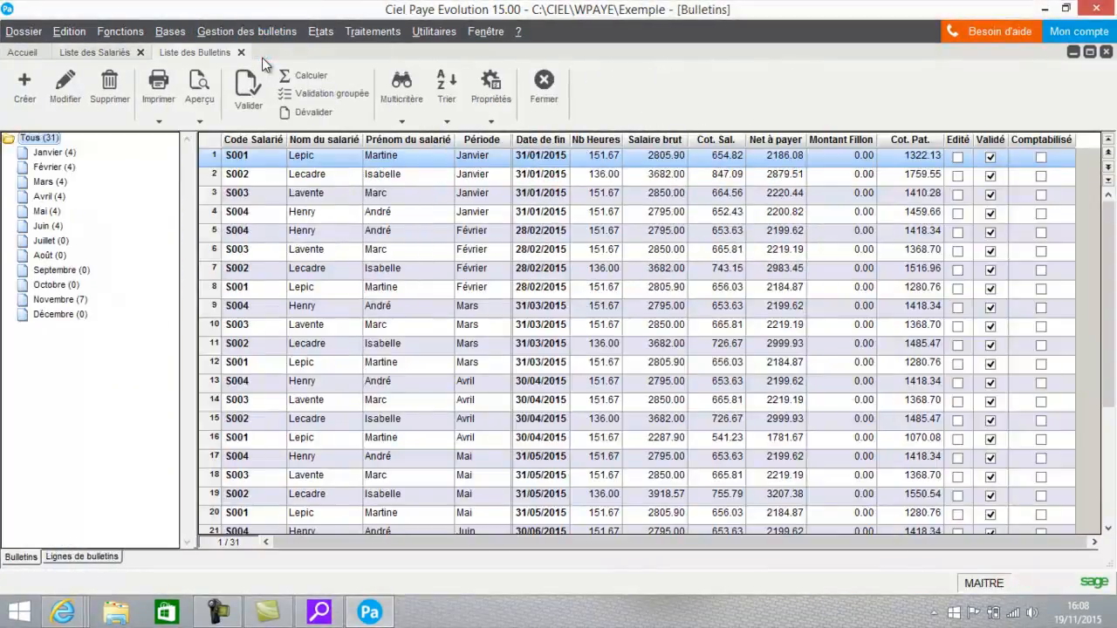
{"action": "left_click", "coordinate": [60, 302]}
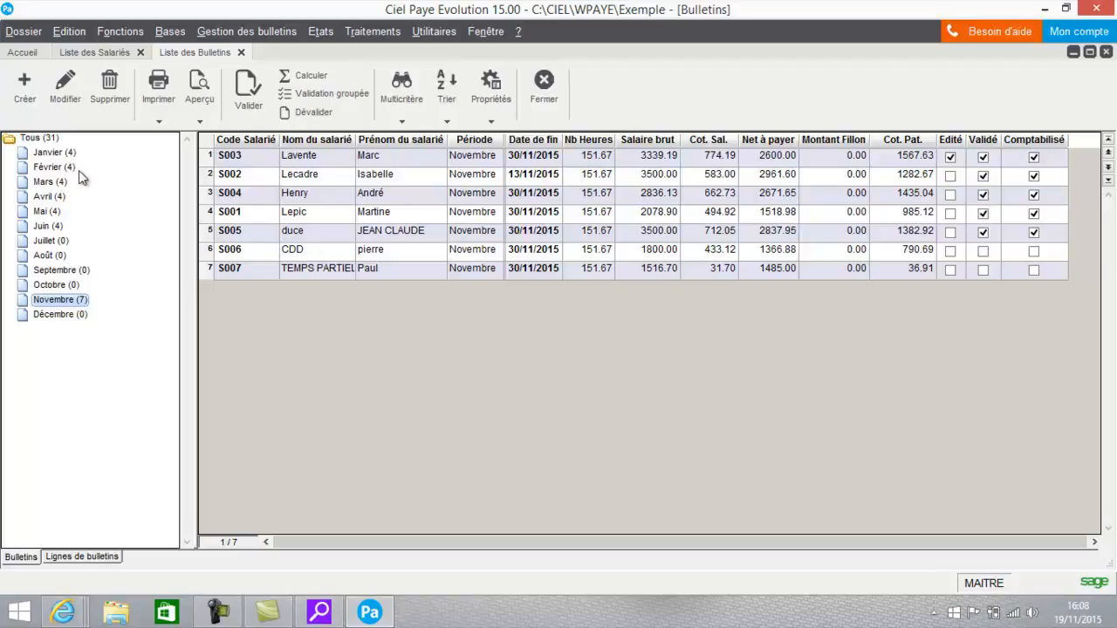
Create the November payslip for employee S008 APPRENTI from the employee profile and calculate it
{"action": "left_click", "coordinate": [26, 87]}
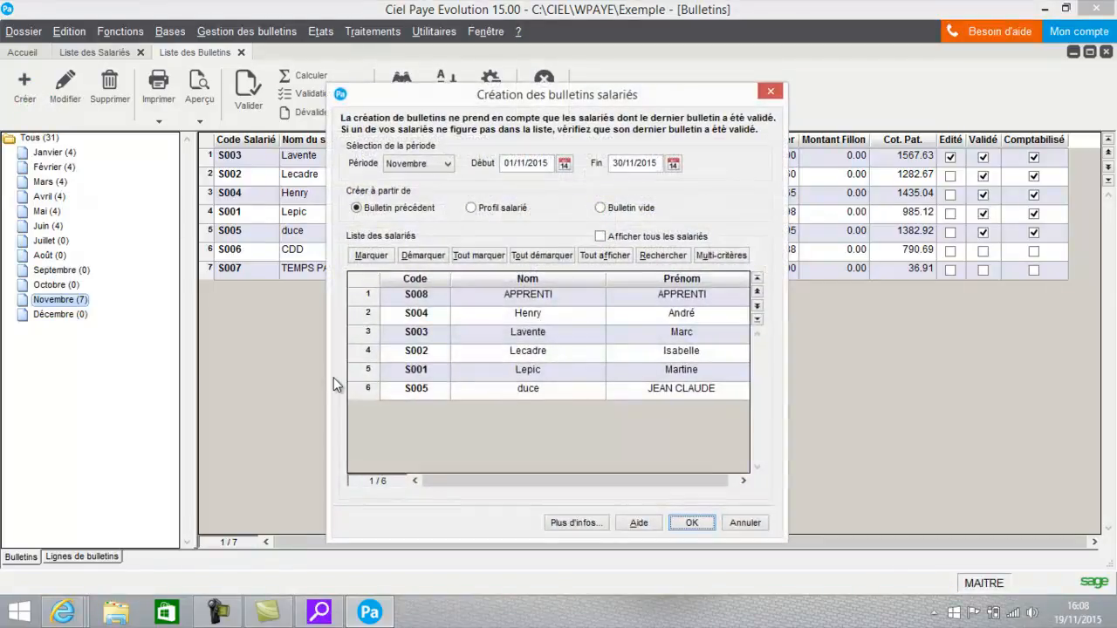
{"action": "left_click", "coordinate": [460, 301]}
{"action": "left_click", "coordinate": [372, 256]}
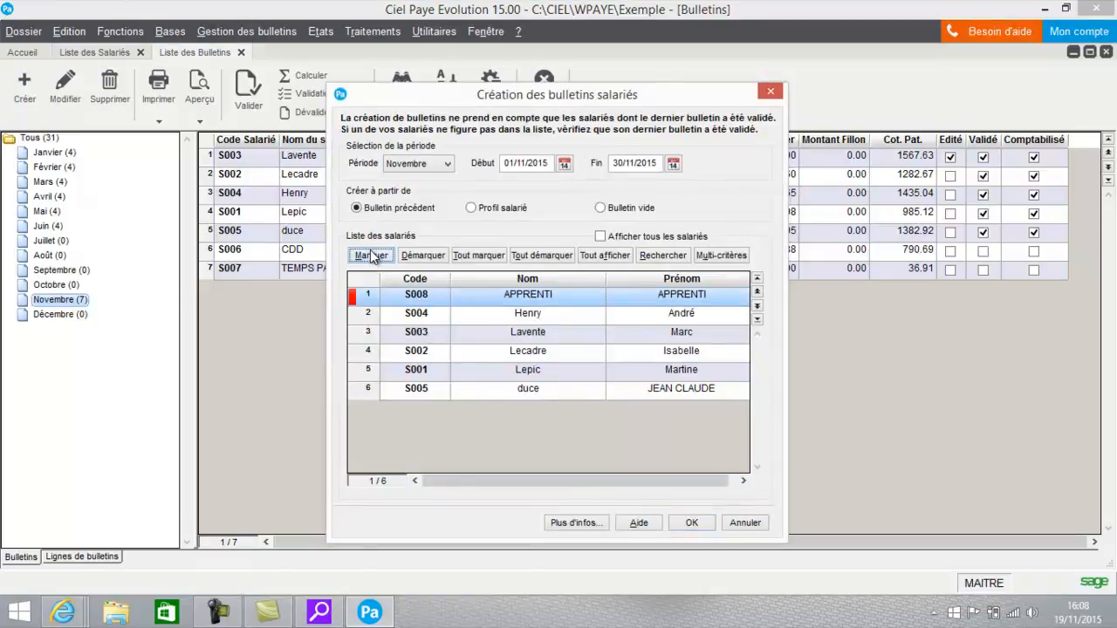
{"action": "left_click", "coordinate": [488, 207]}
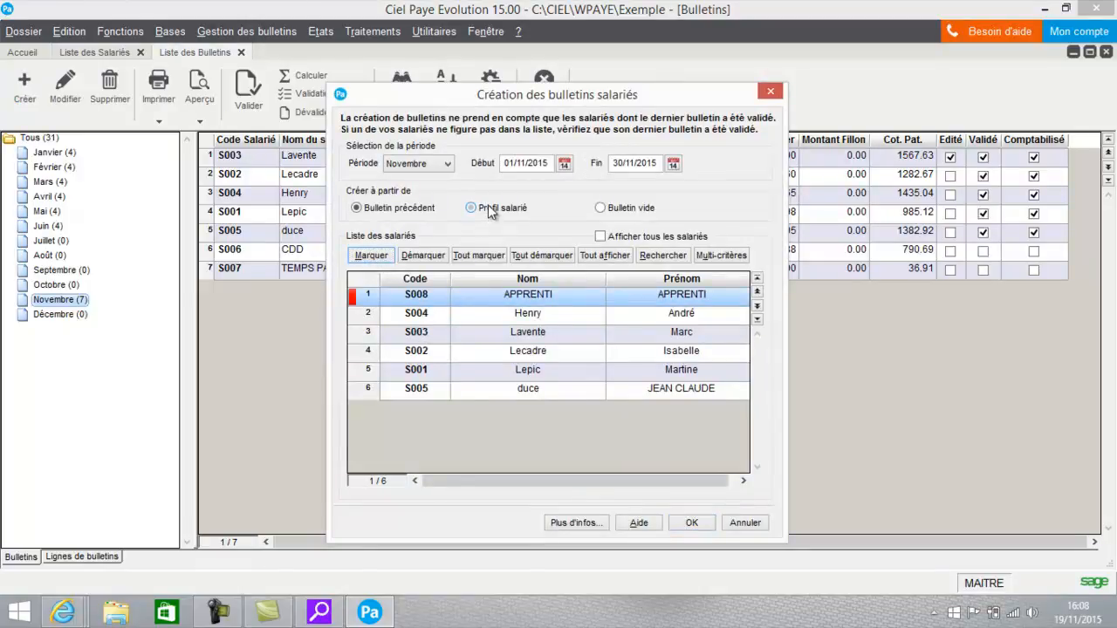
{"action": "left_click", "coordinate": [691, 522]}
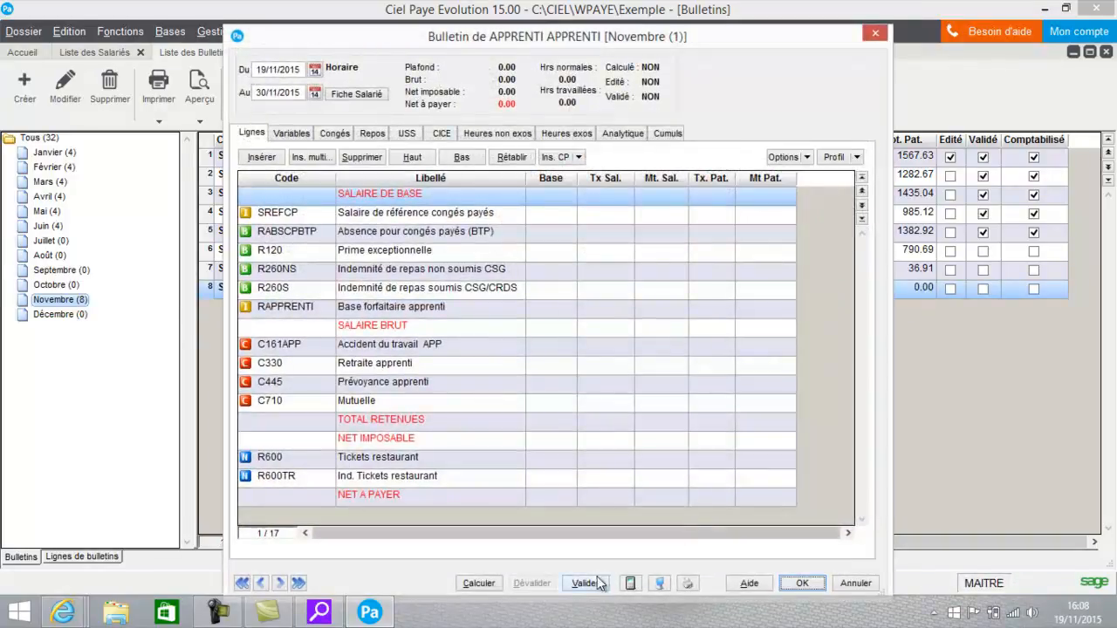
{"action": "left_click", "coordinate": [475, 583]}
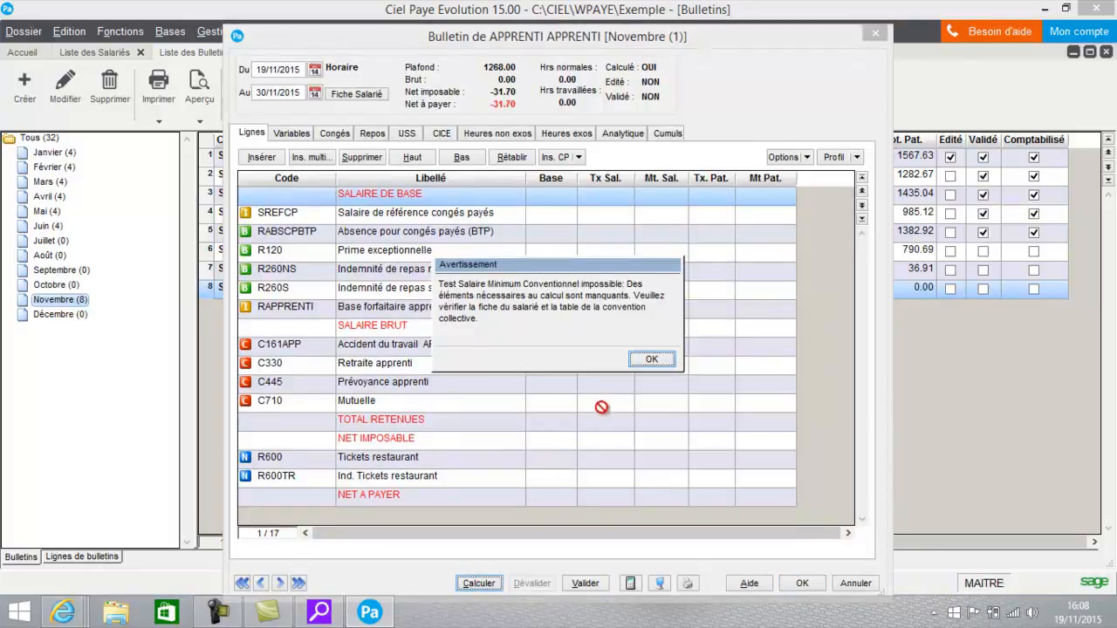
{"action": "left_click", "coordinate": [649, 360]}
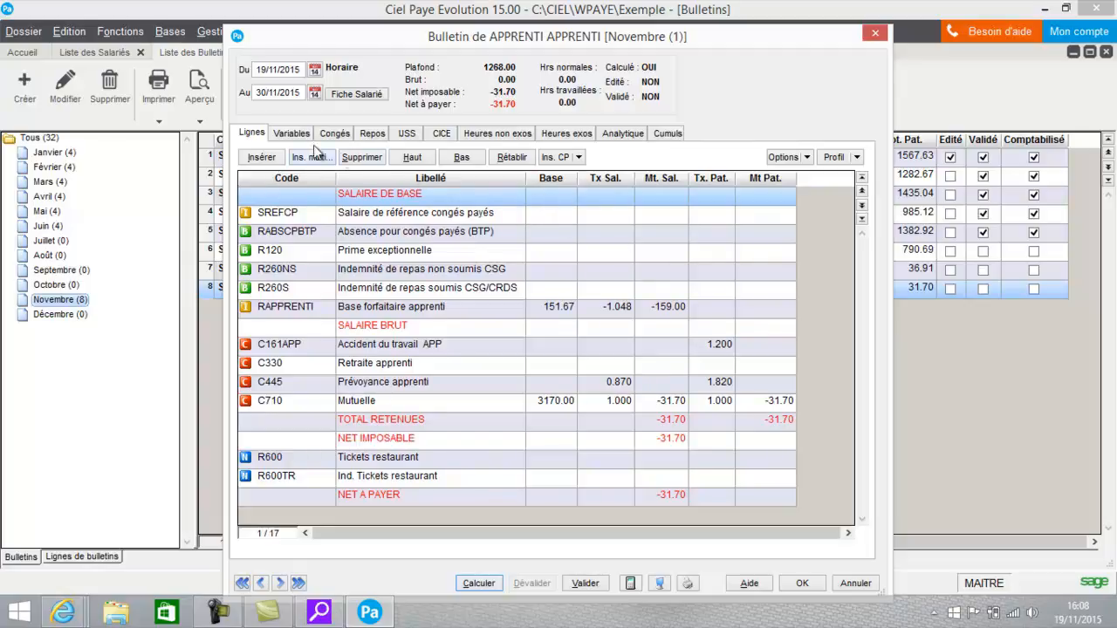
Set the payslip variable HMOIS (Nbre d'heures / Mois) to 151.67
{"action": "left_click", "coordinate": [283, 138]}
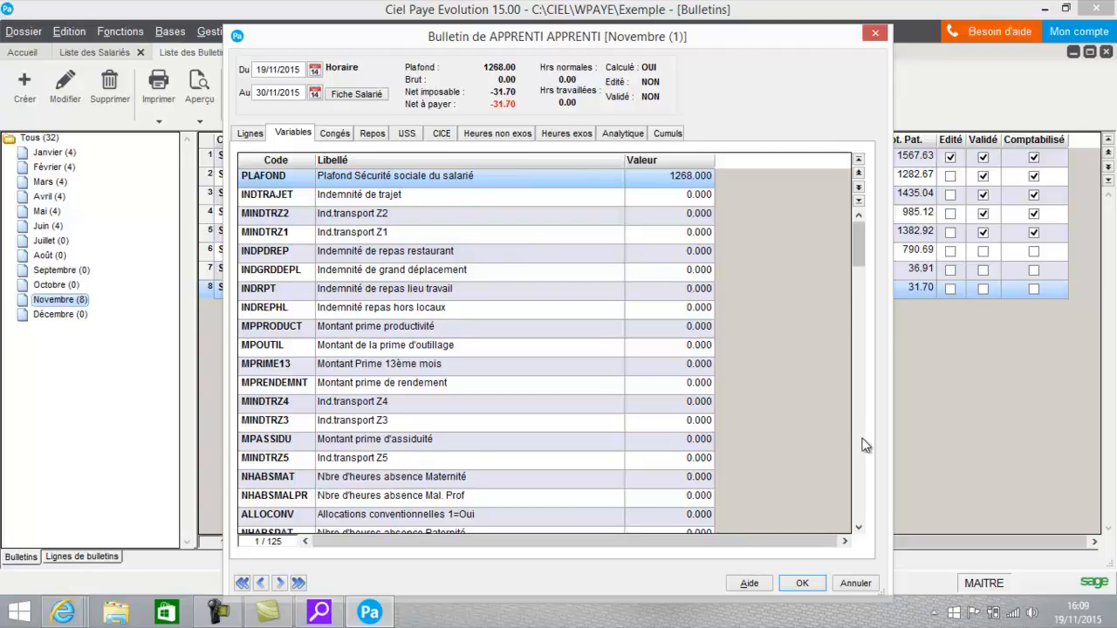
{"action": "scroll", "coordinate": [473, 413], "scroll_direction": "down", "scroll_amount": 15}
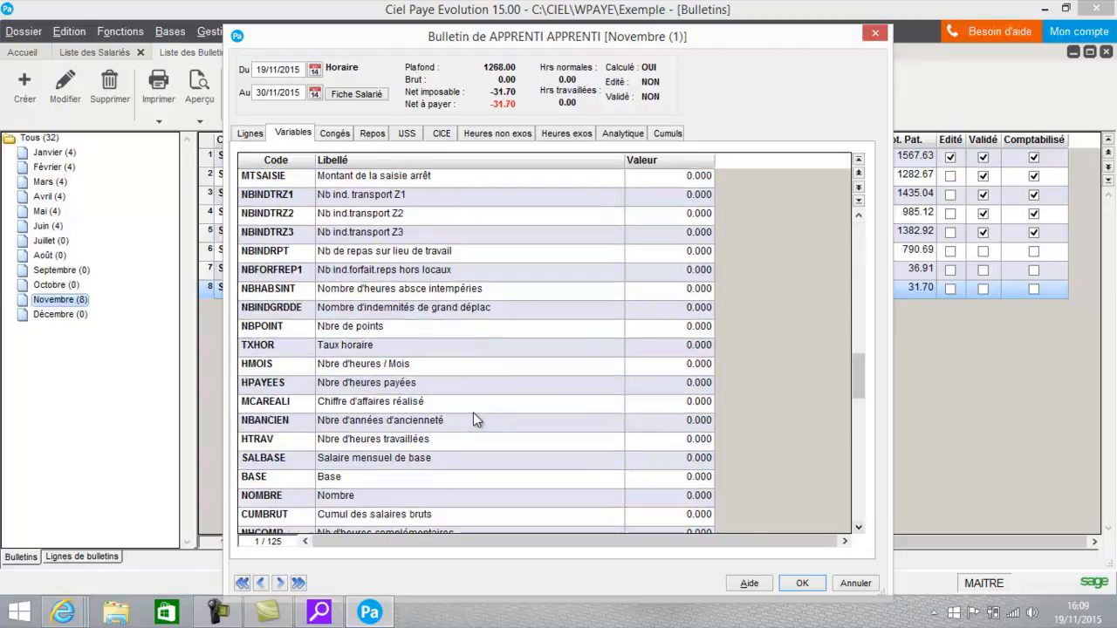
{"action": "left_click", "coordinate": [668, 370]}
{"action": "left_click", "coordinate": [668, 370]}
{"action": "type", "text": "15"}
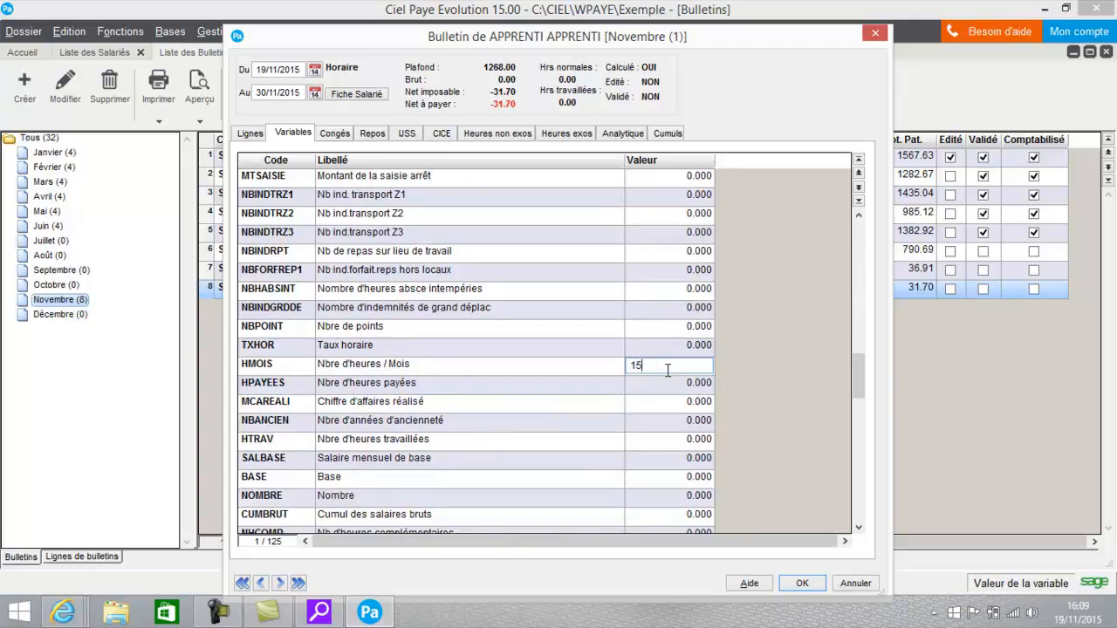
{"action": "type", "text": "1.67"}
Set the payslip variable TXHOR (Taux horaire) to 4 and return to the payslip lines
{"action": "left_click", "coordinate": [697, 348]}
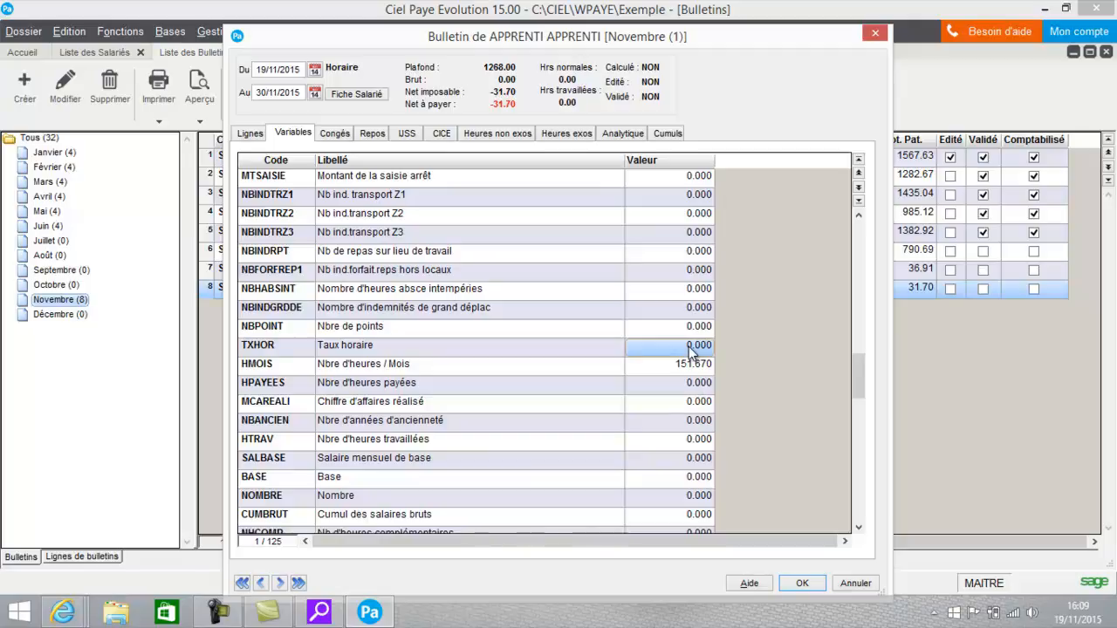
{"action": "left_click", "coordinate": [689, 349]}
{"action": "type", "text": "4"}
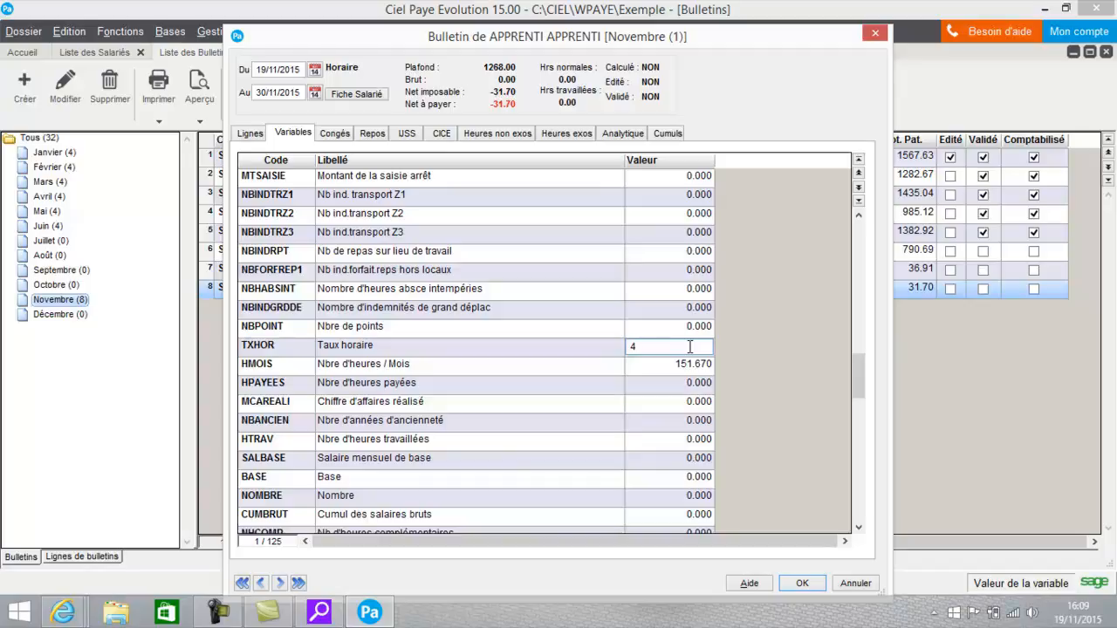
{"action": "key", "text": "Return"}
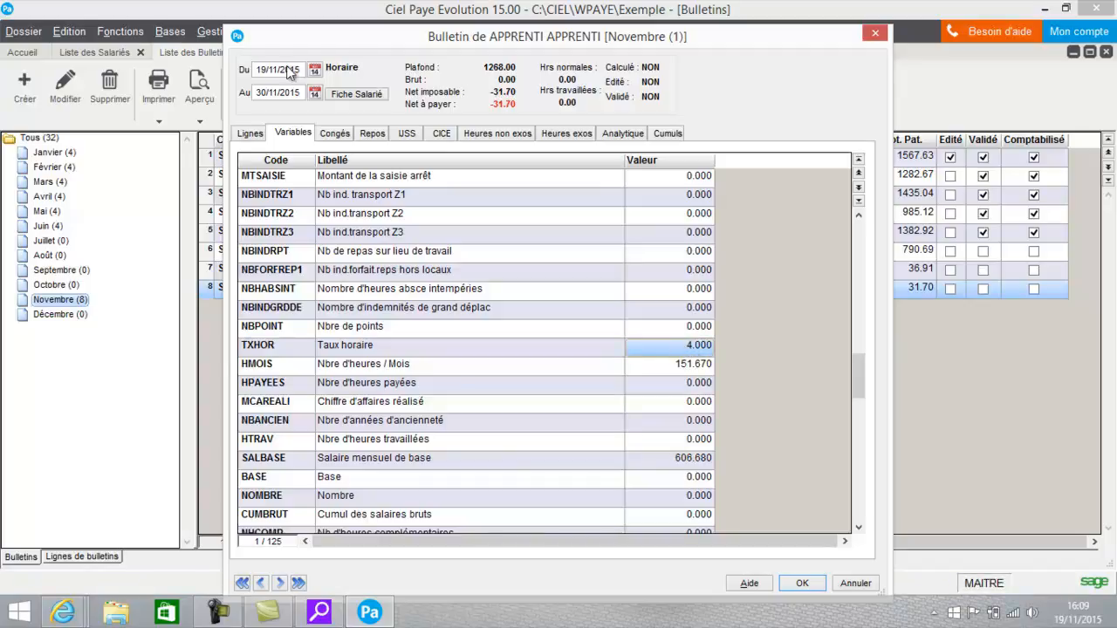
{"action": "left_click", "coordinate": [251, 135]}
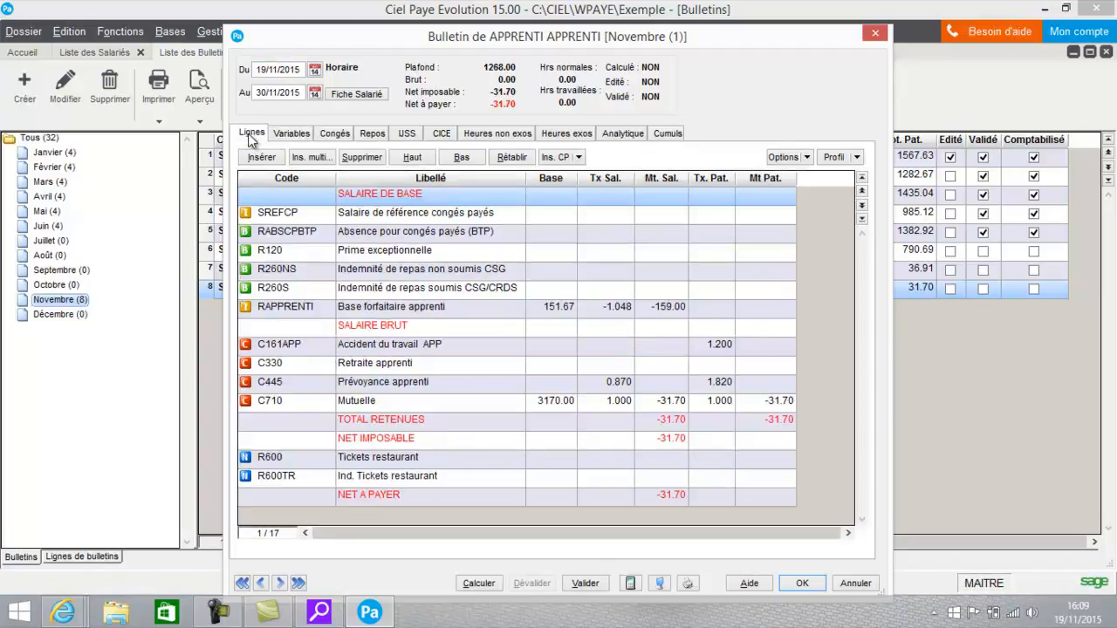
Calculate the payslip and inspect the calculation elements of the RAPPRENTI (Base forfaitaire apprenti) item
{"action": "left_click", "coordinate": [479, 583]}
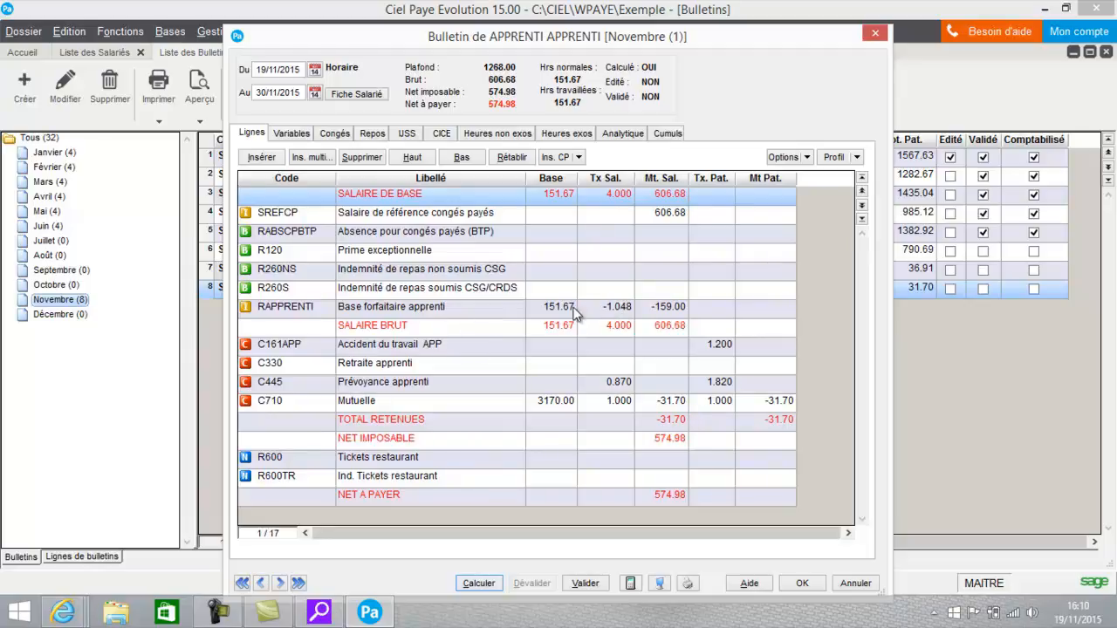
{"action": "left_click", "coordinate": [309, 306]}
{"action": "left_click", "coordinate": [310, 306]}
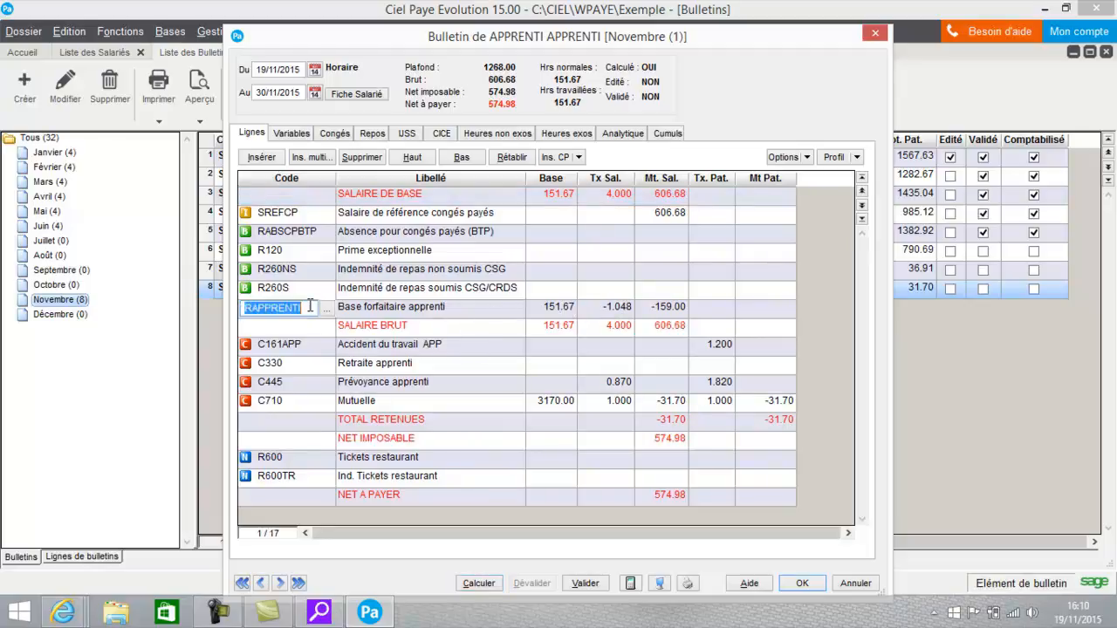
{"action": "left_click", "coordinate": [327, 309]}
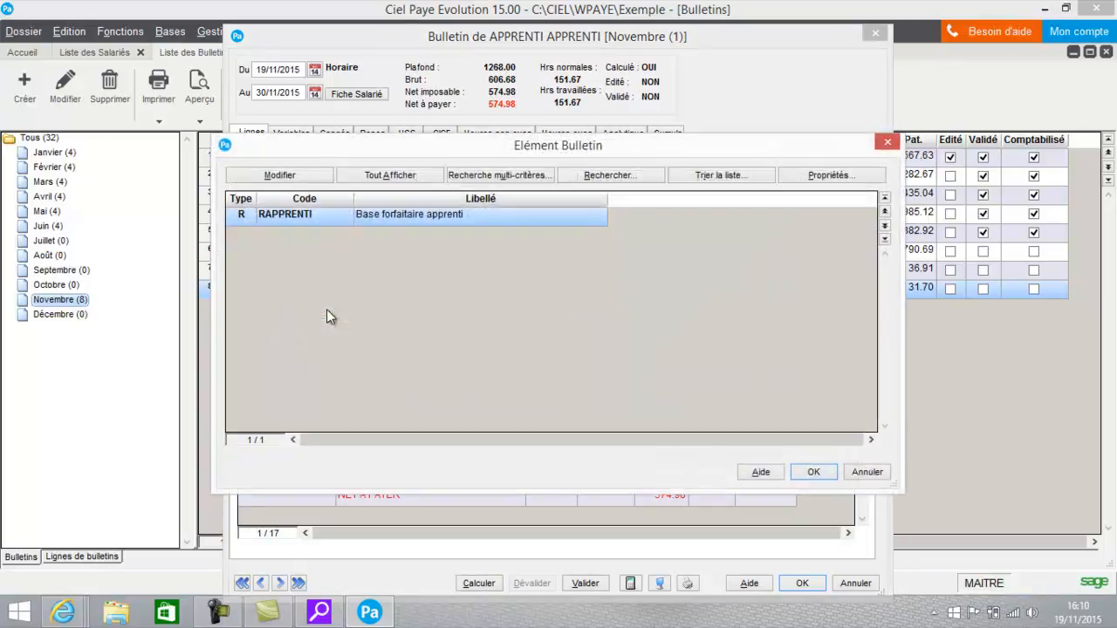
{"action": "left_click", "coordinate": [297, 175]}
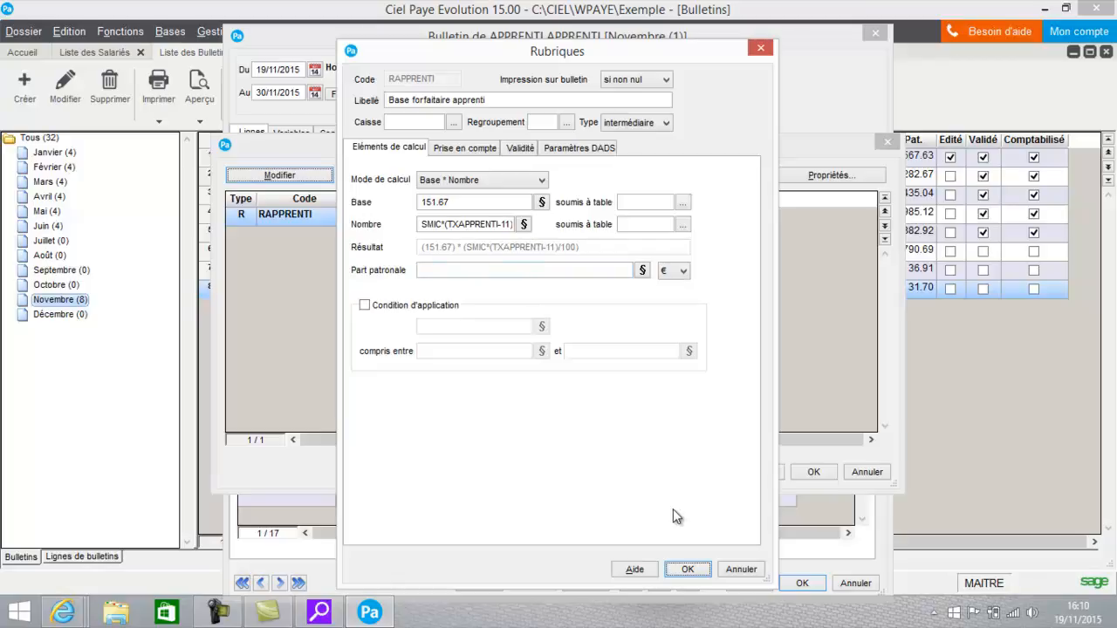
{"action": "left_click", "coordinate": [688, 569]}
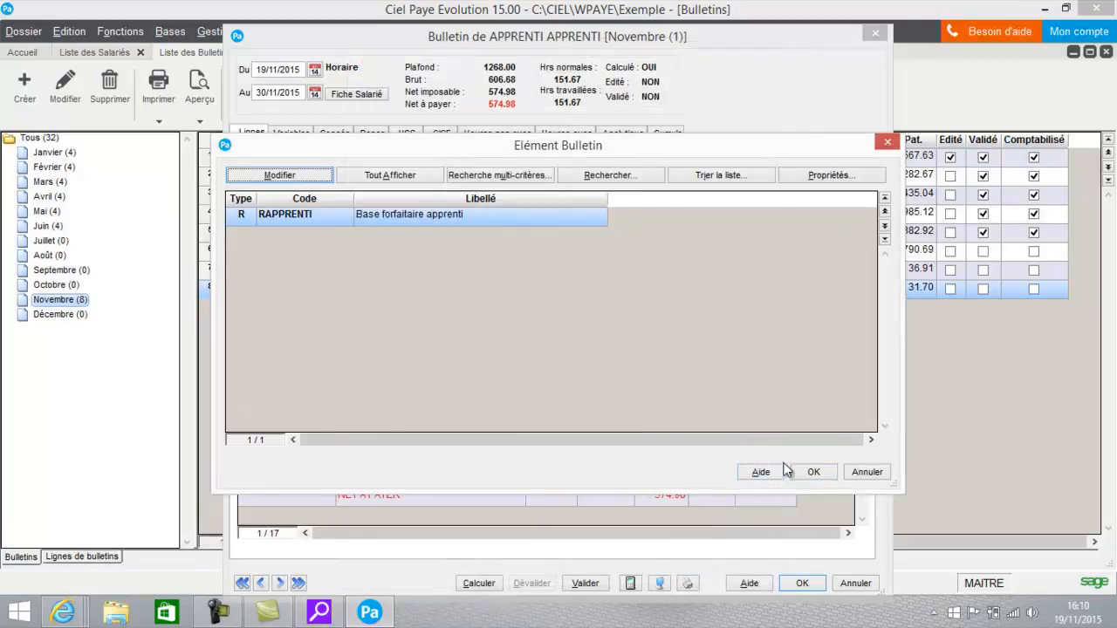
{"action": "left_click", "coordinate": [812, 473]}
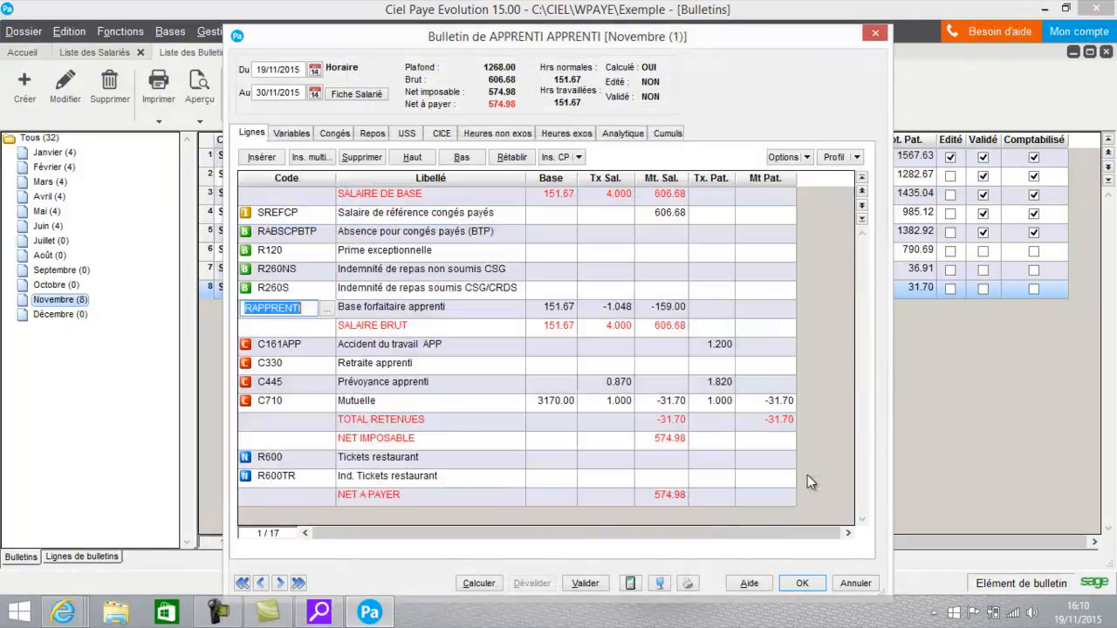
Set the payslip variable TXAPPRENTI (Taux d'apprentissage) to 41 and recalculate the payslip
{"action": "left_click", "coordinate": [290, 134]}
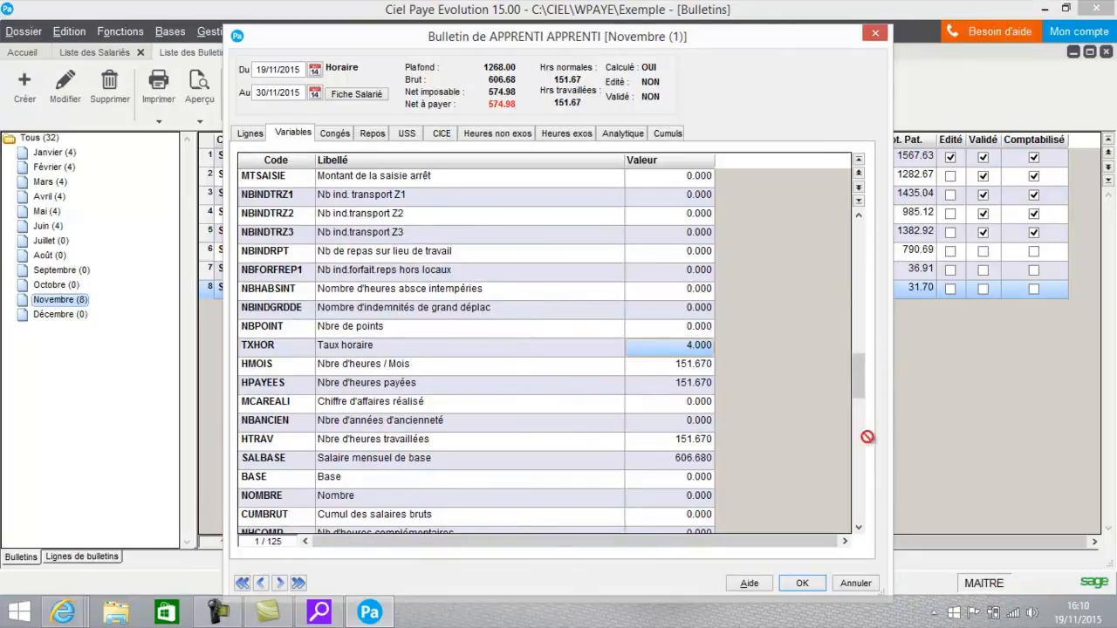
{"action": "left_click_drag", "start_coordinate": [860, 432], "coordinate": [896, 485]}
{"action": "left_click", "coordinate": [679, 346]}
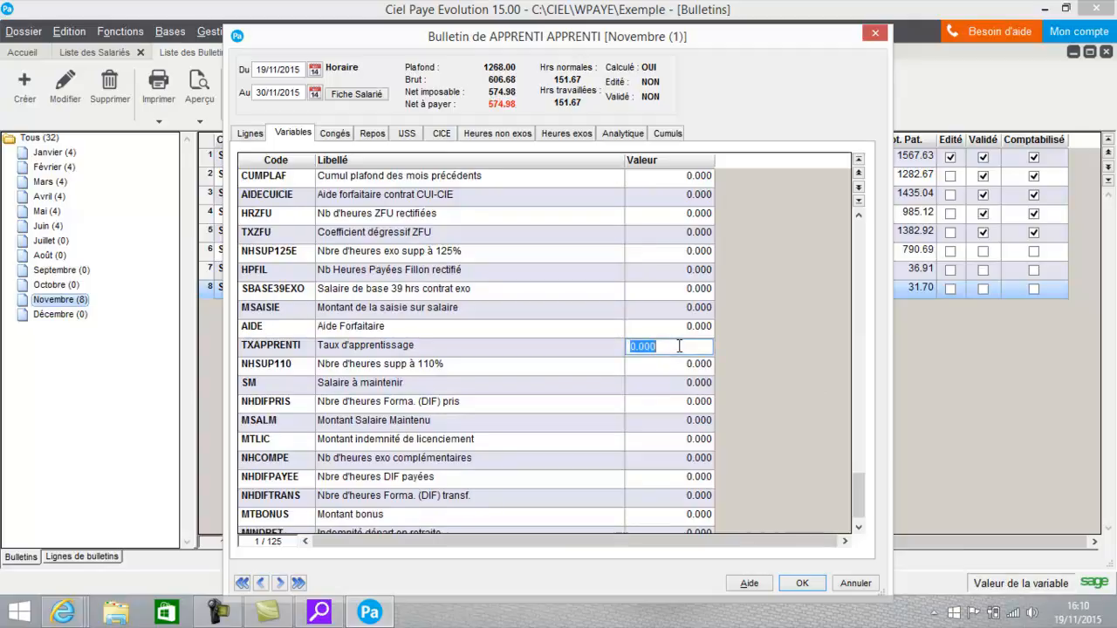
{"action": "type", "text": "41"}
{"action": "key", "text": "Return"}
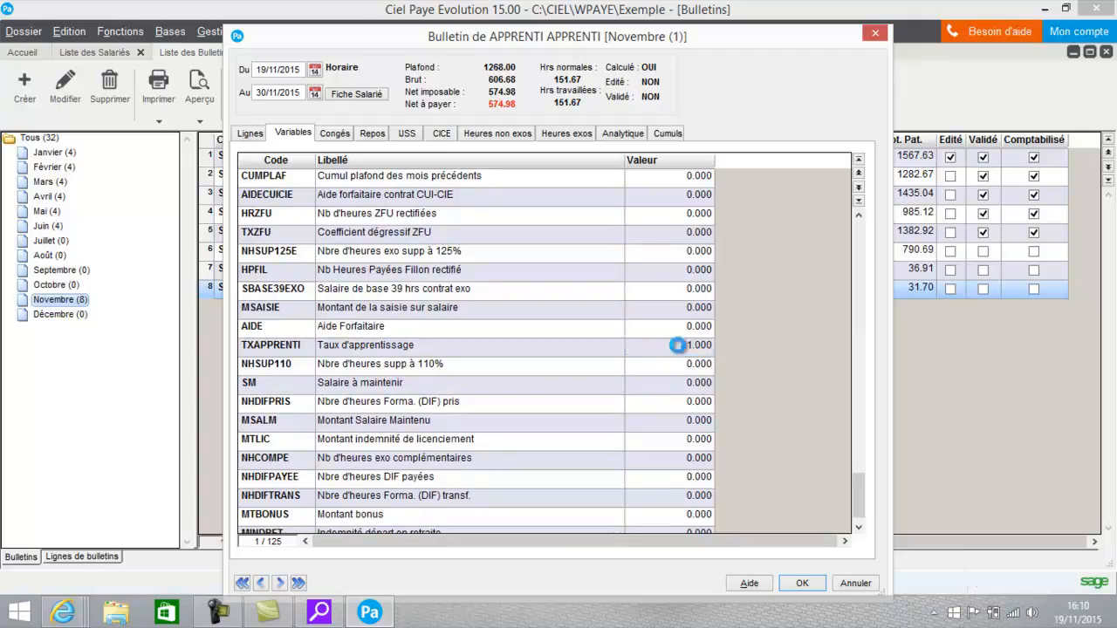
{"action": "left_click", "coordinate": [255, 137]}
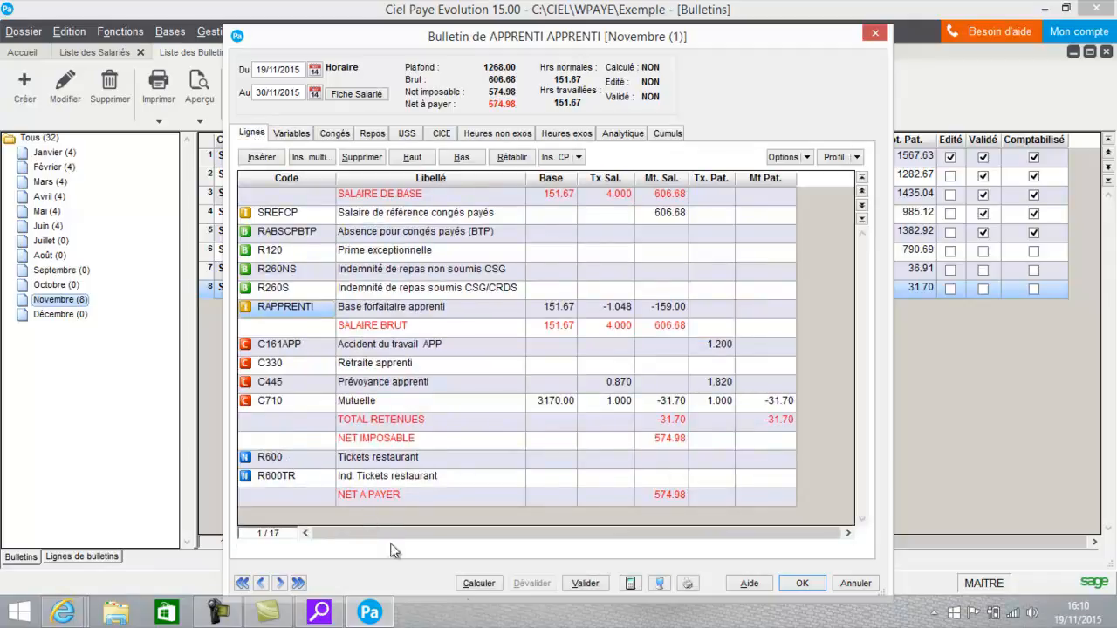
{"action": "left_click", "coordinate": [478, 583]}
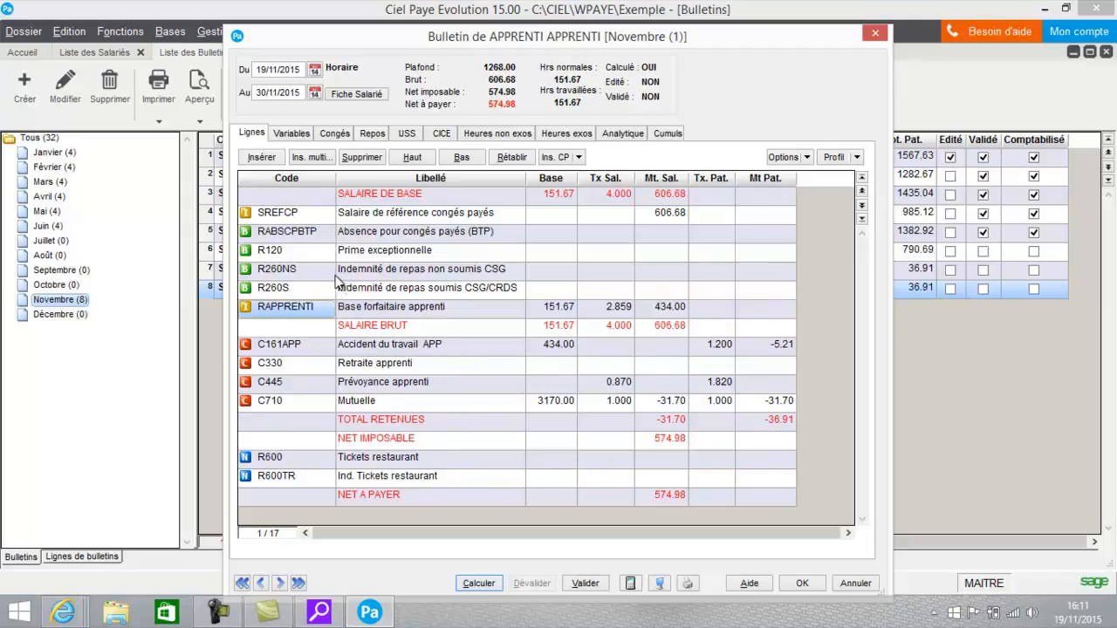
Delete the C710 Mutuelle line from the payslip
{"action": "left_click", "coordinate": [288, 405]}
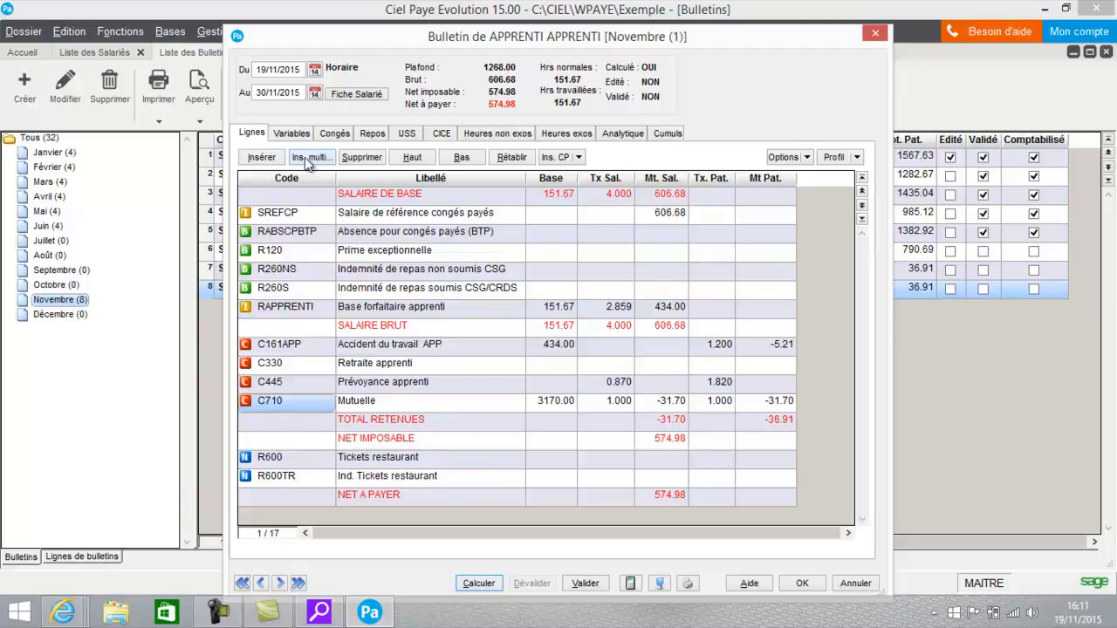
{"action": "left_click", "coordinate": [360, 159]}
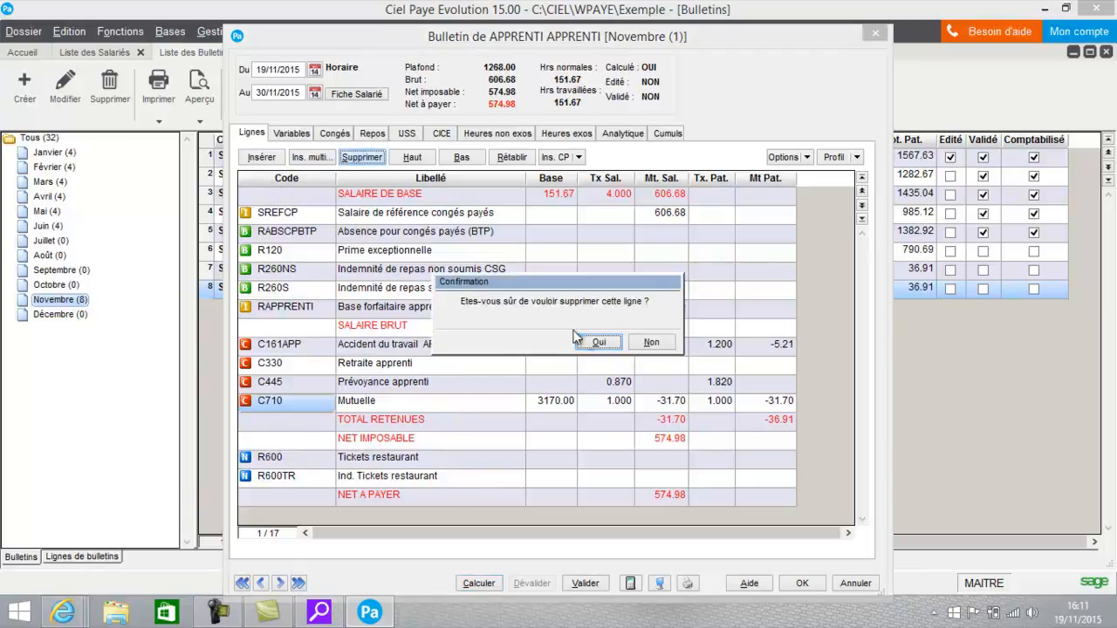
{"action": "left_click", "coordinate": [592, 343]}
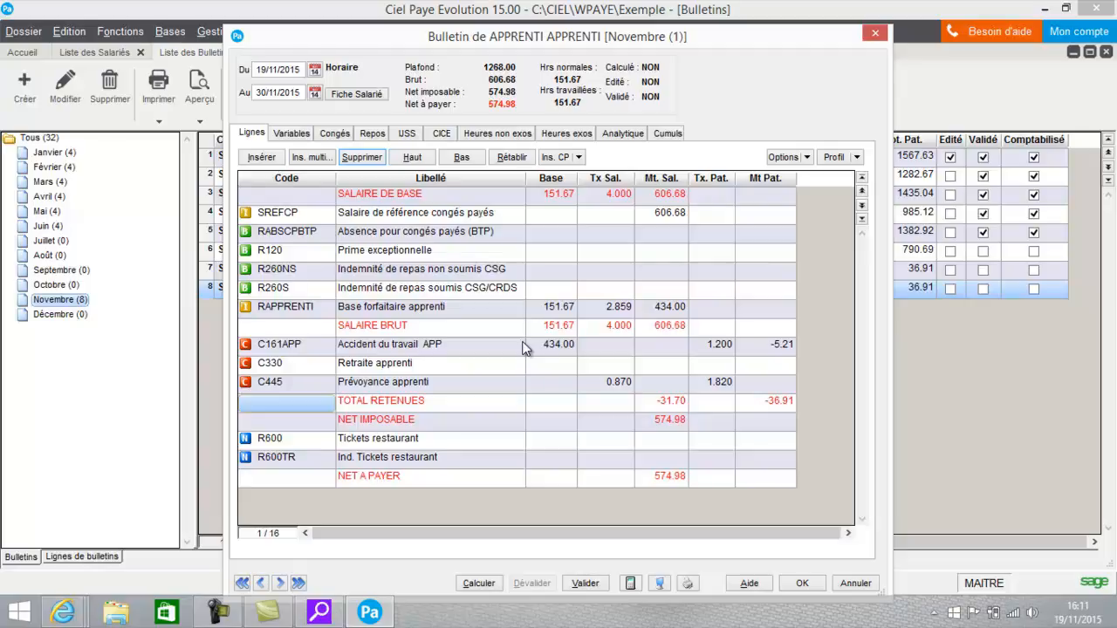
Apply the profile APPRENTI+ (Apprenti 11 salariés ou plus) to the payslip
{"action": "left_click", "coordinate": [856, 157]}
{"action": "left_click", "coordinate": [842, 179]}
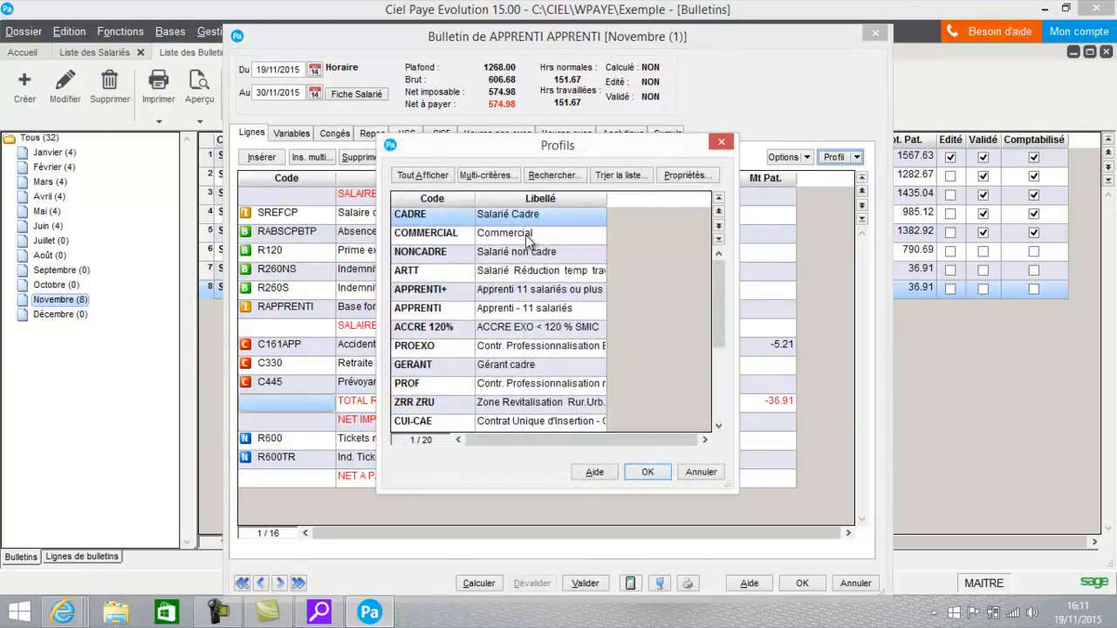
{"action": "left_click", "coordinate": [449, 291]}
{"action": "left_click", "coordinate": [449, 289]}
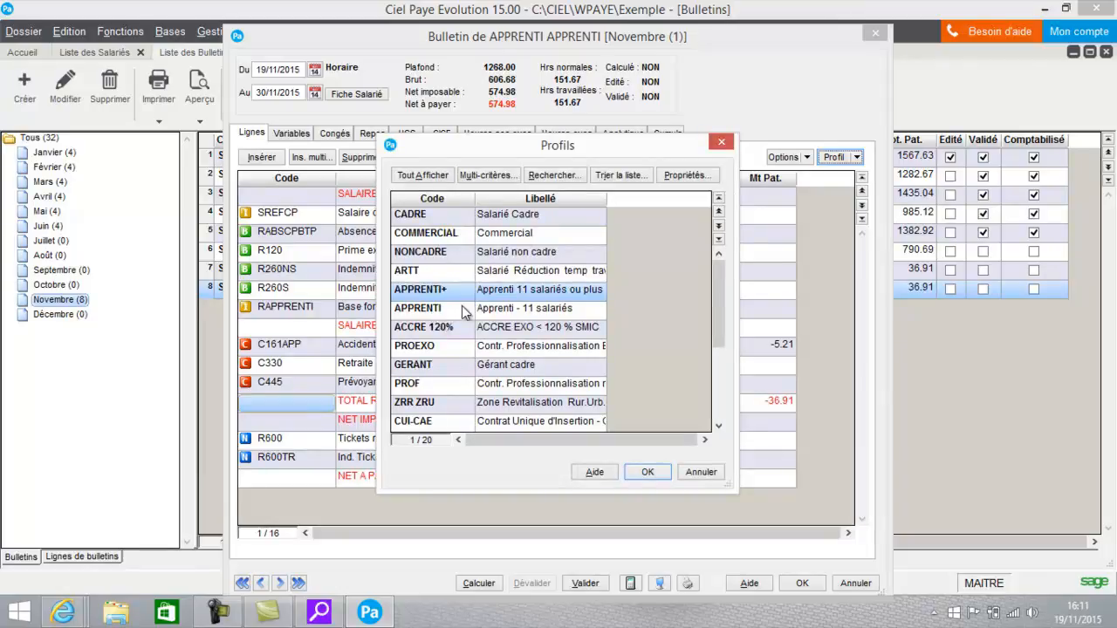
{"action": "left_click", "coordinate": [648, 472]}
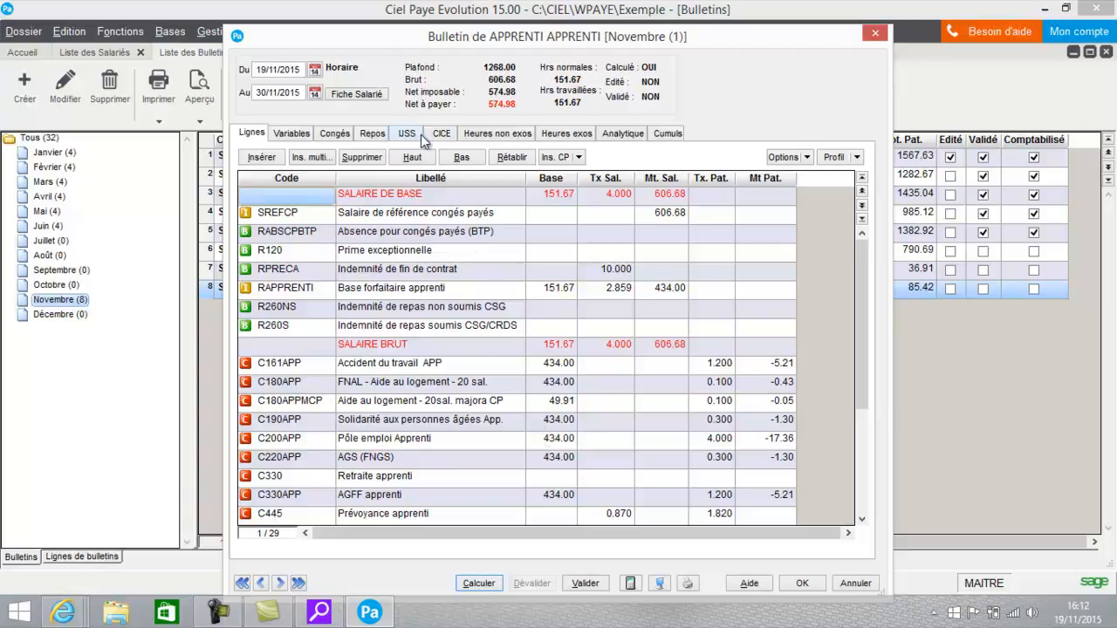
Open the employee record from the payslip and review its assignment, salary and contract settings, and variables
{"action": "left_click", "coordinate": [377, 100]}
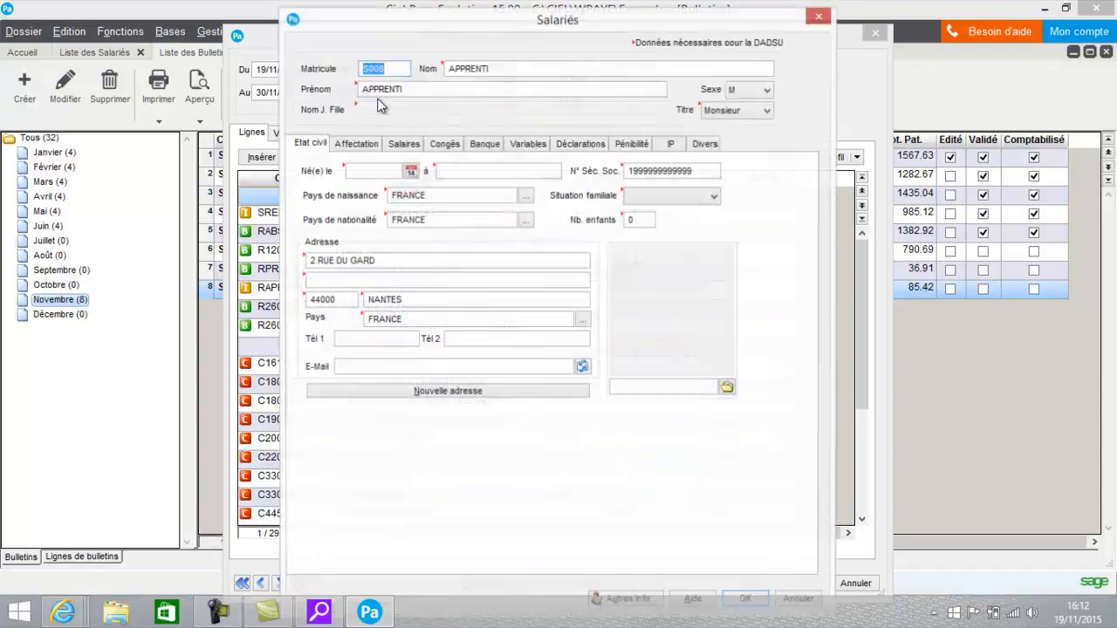
{"action": "left_click", "coordinate": [355, 142]}
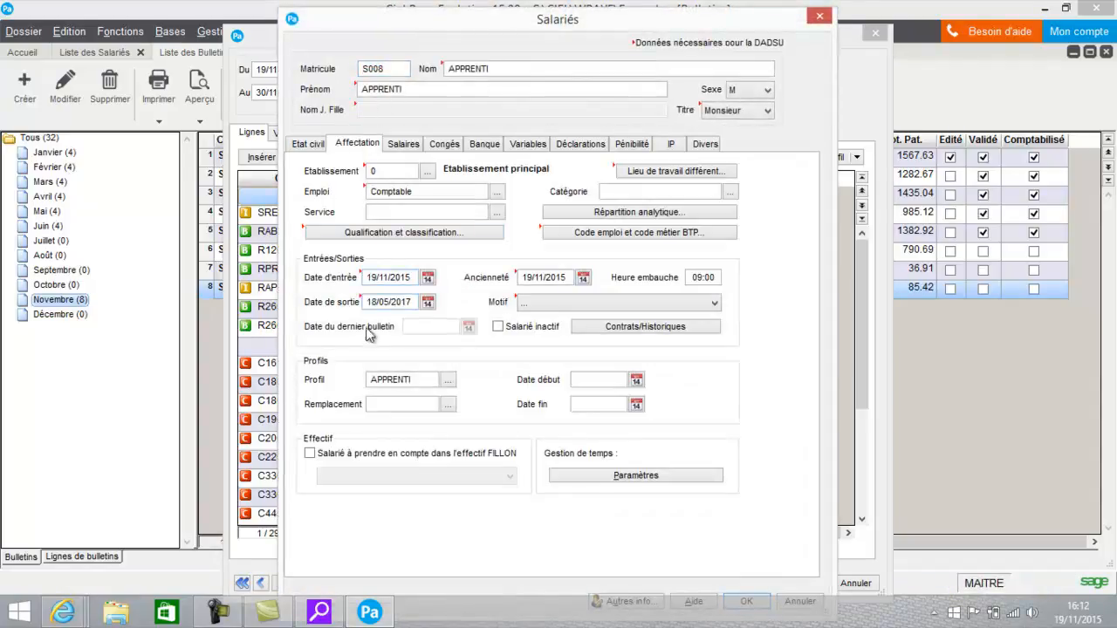
{"action": "left_click", "coordinate": [405, 145]}
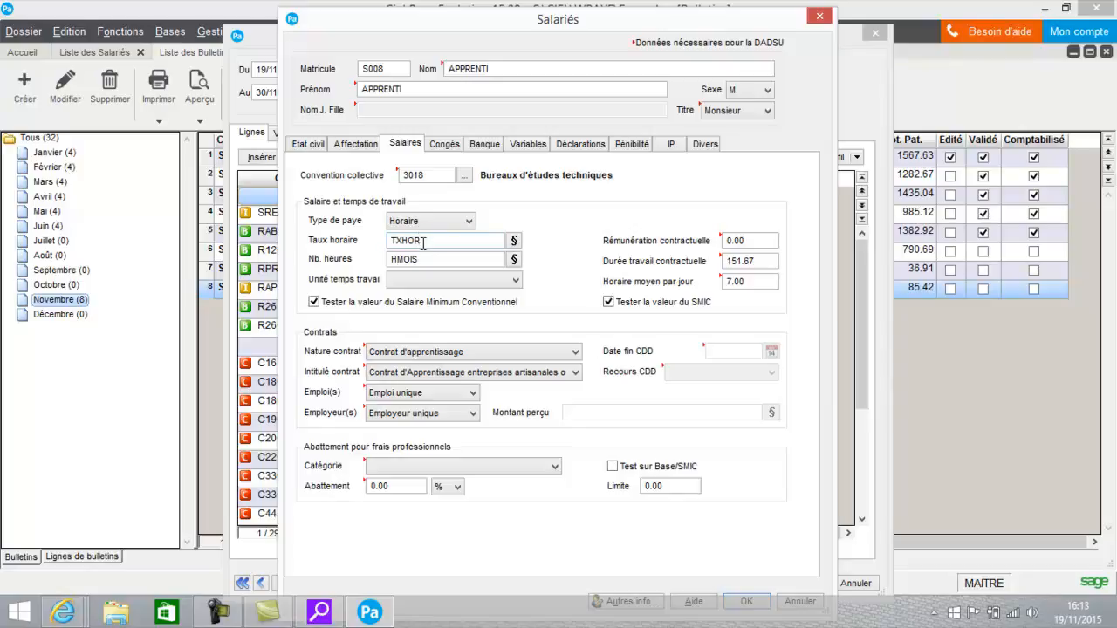
{"action": "left_click", "coordinate": [533, 146]}
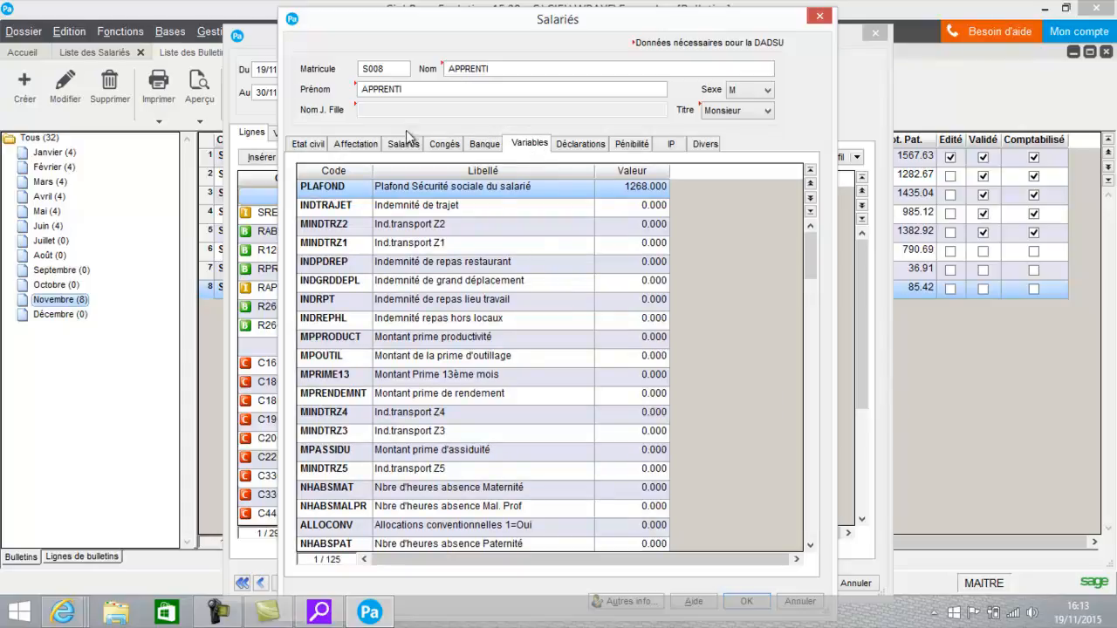
{"action": "left_click", "coordinate": [353, 150]}
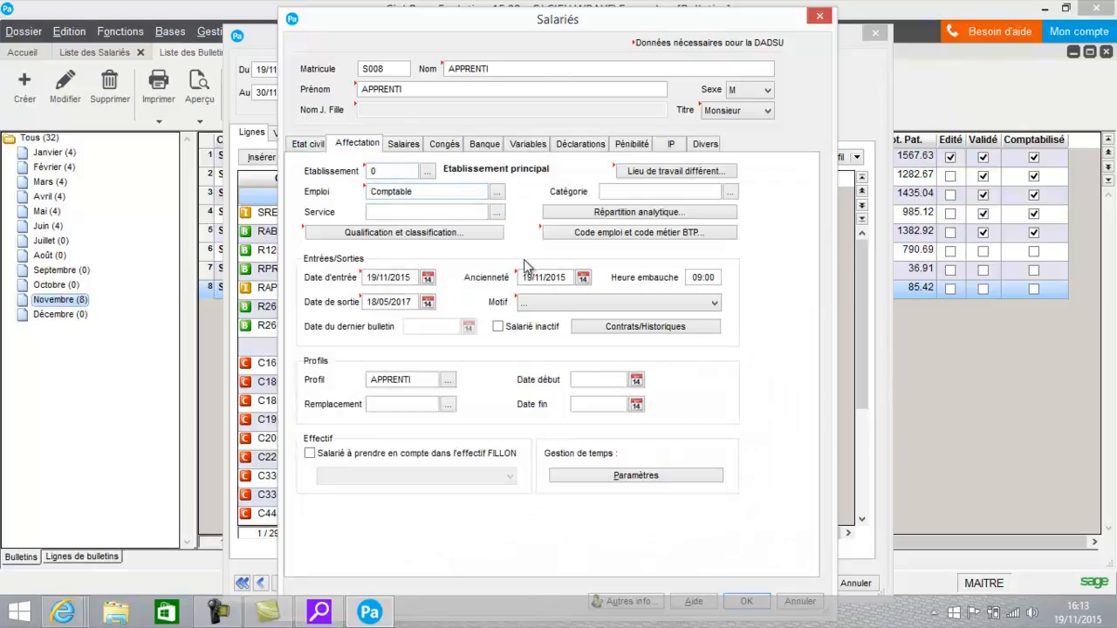
{"action": "left_click", "coordinate": [417, 148]}
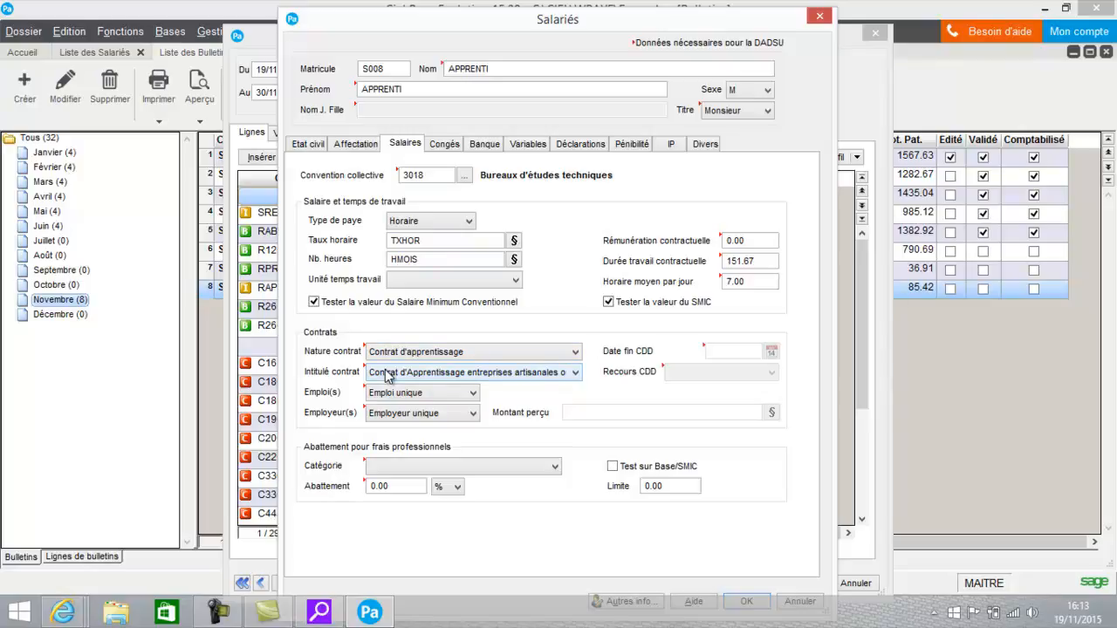
{"action": "left_click", "coordinate": [536, 146]}
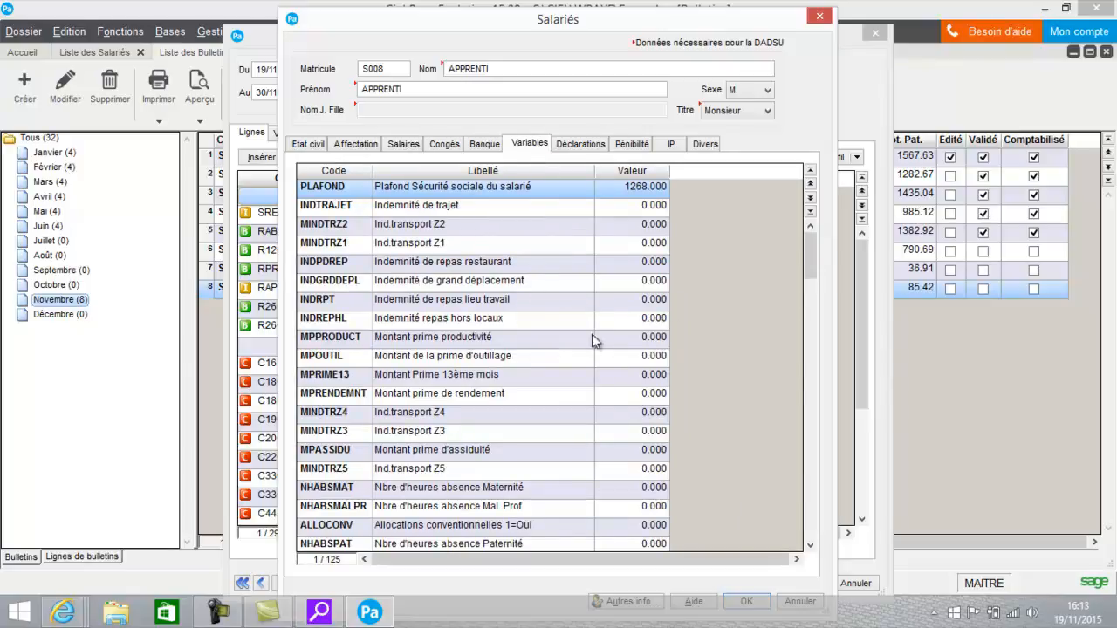
{"action": "left_click", "coordinate": [808, 548]}
{"action": "left_click", "coordinate": [808, 548]}
{"action": "left_click", "coordinate": [808, 548]}
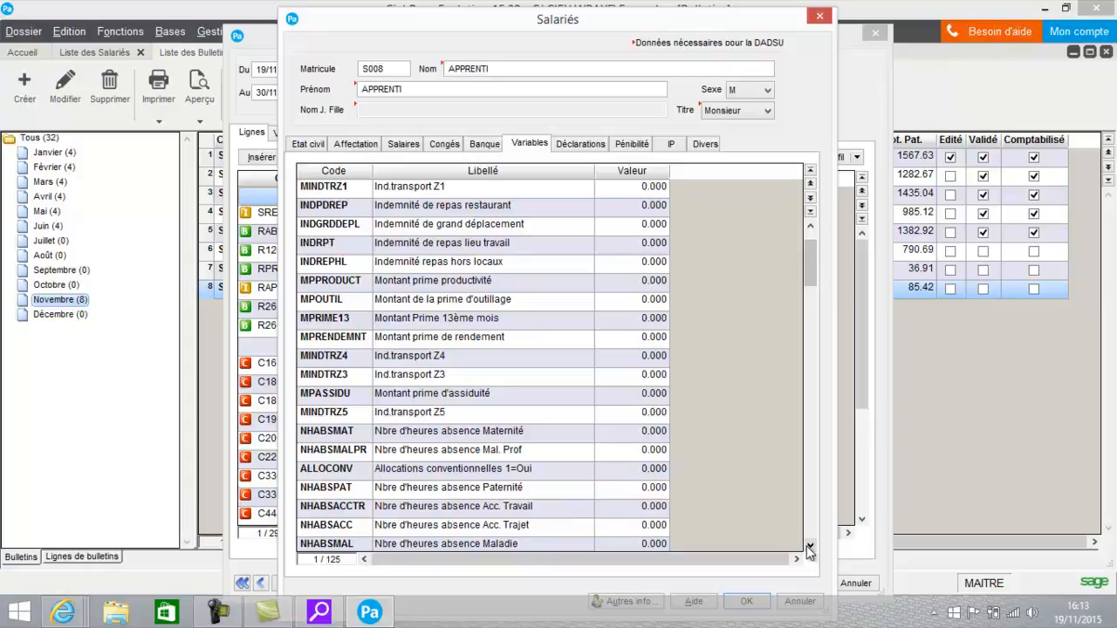